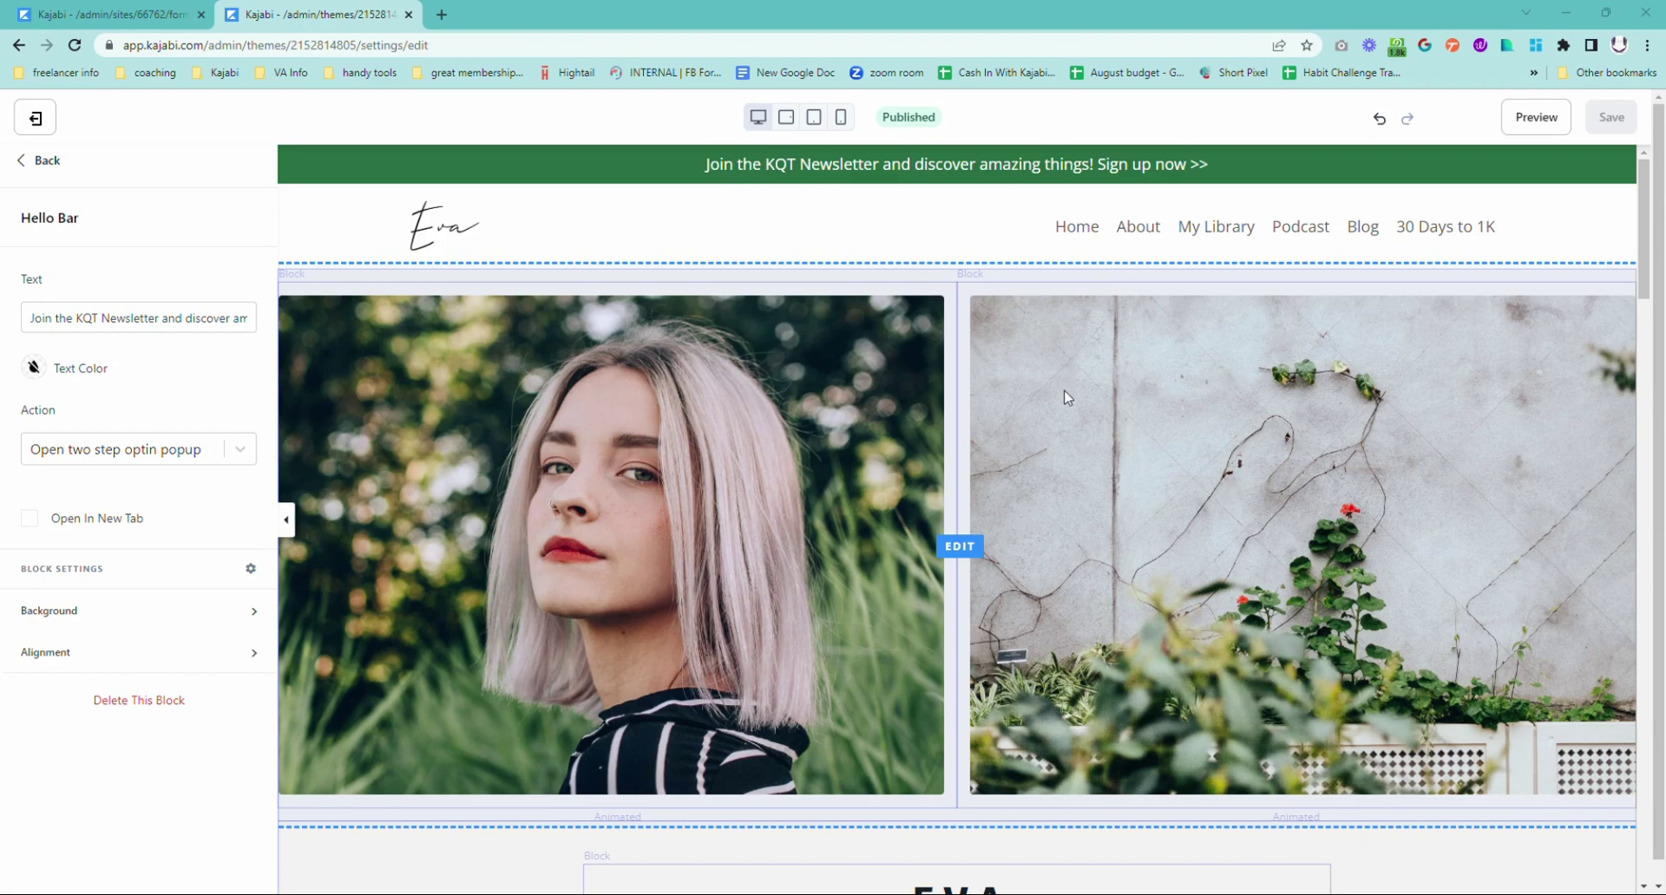
Switch to the tab listing the site's Marketing > Forms, such as KQT Homepage and KQT Blog Page PopUp
scroll(951, 244, "down", 1)
scroll(1052, 521, "down", 10)
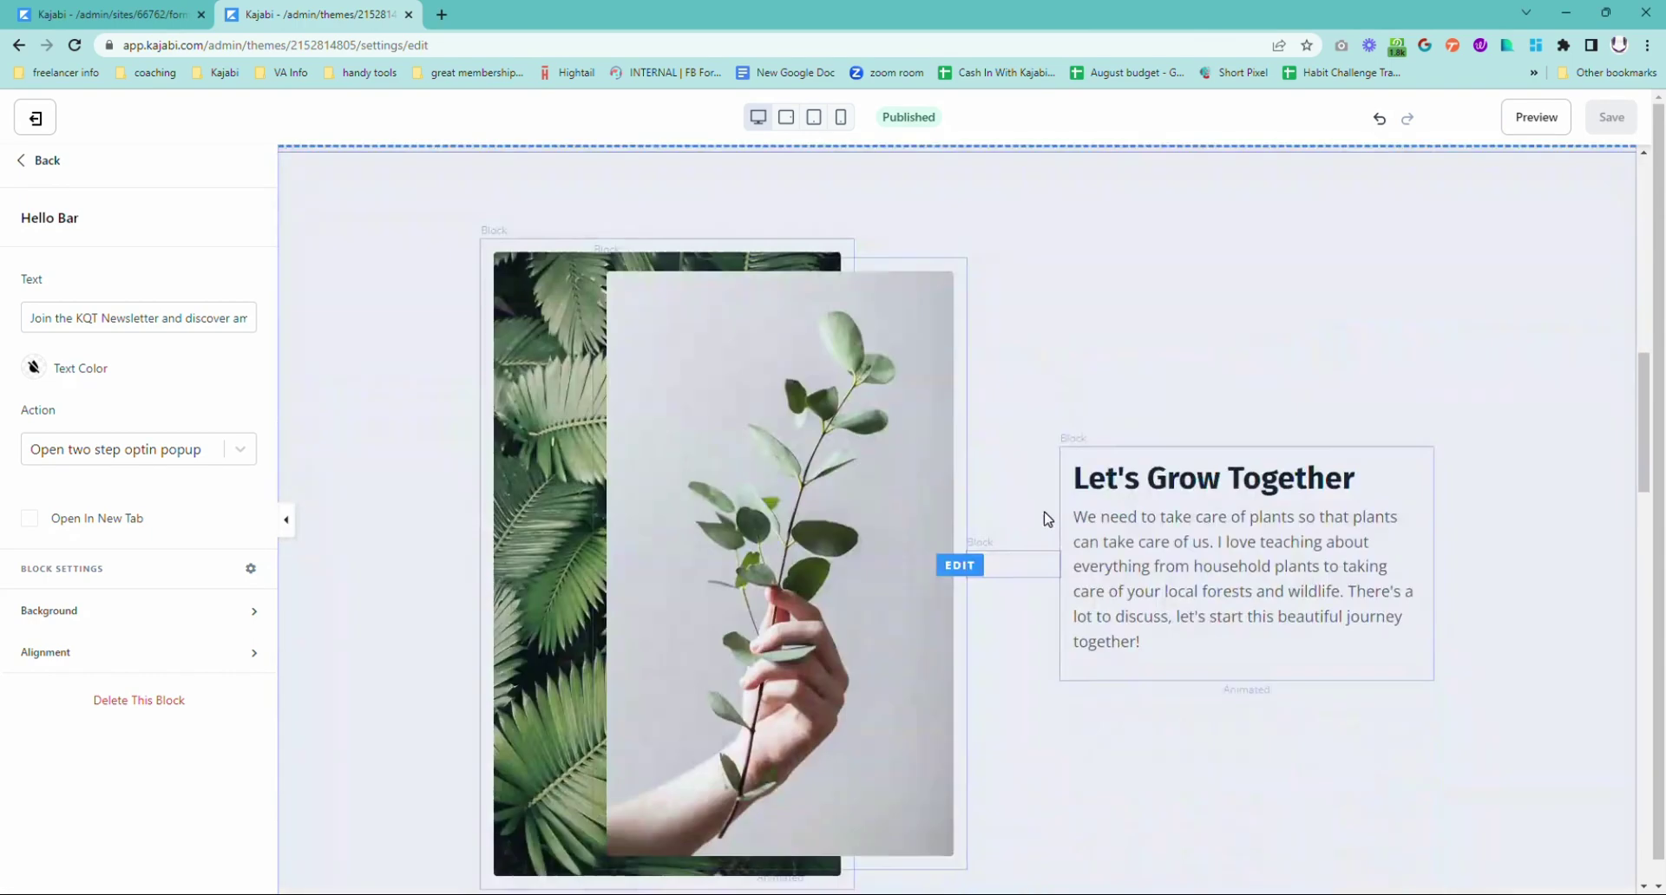
scroll(1045, 531, "up", 5)
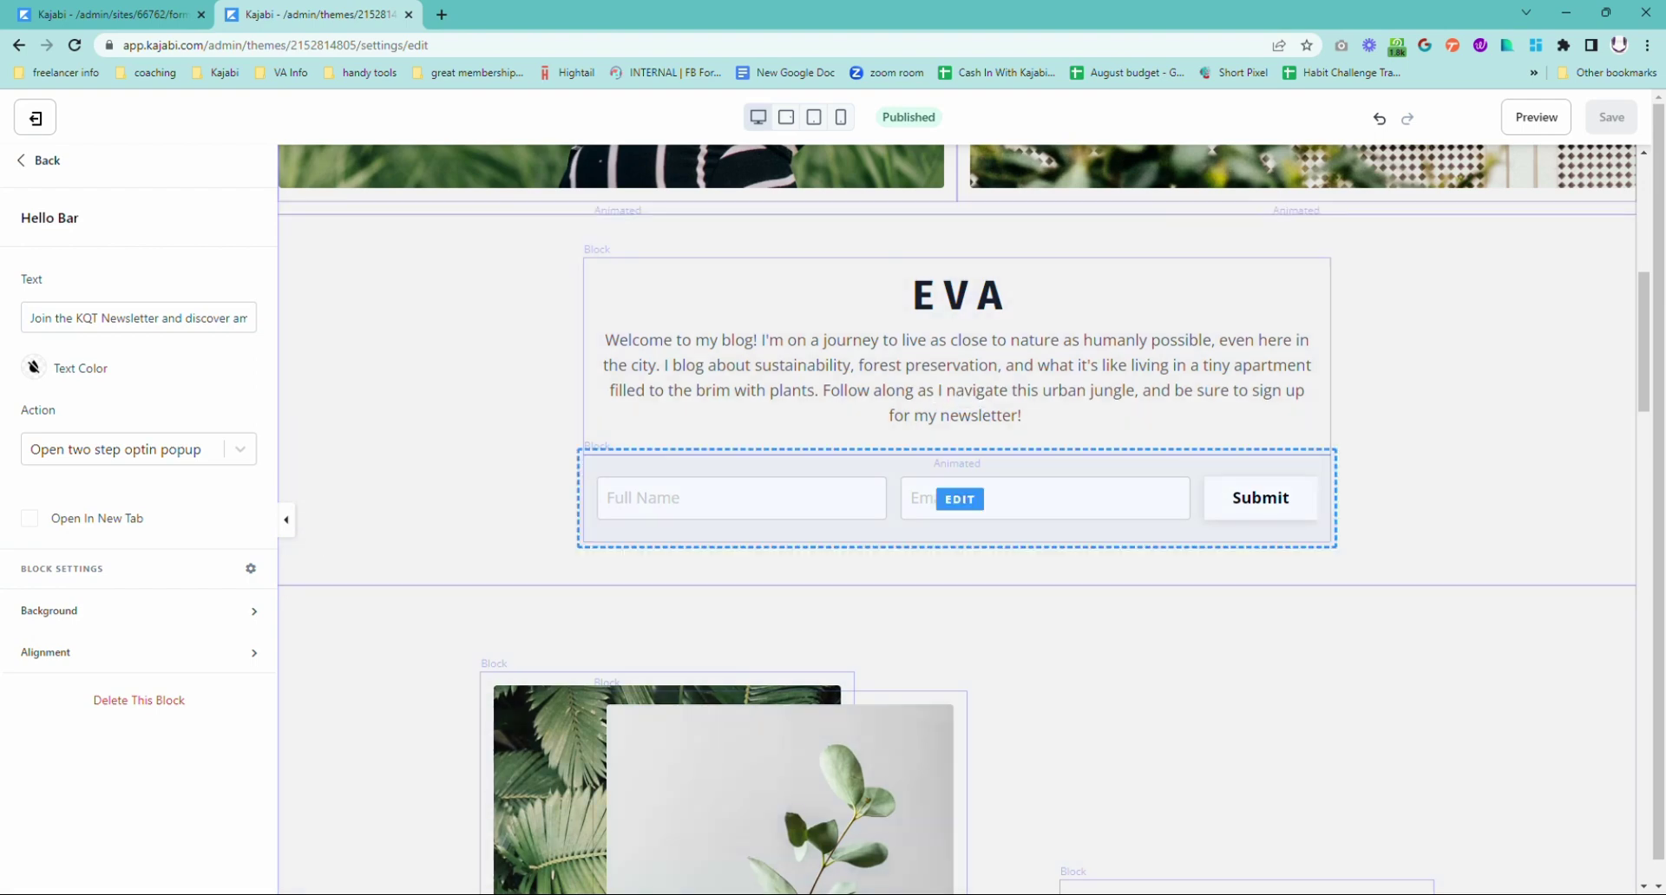
scroll(1320, 617, "up", 5)
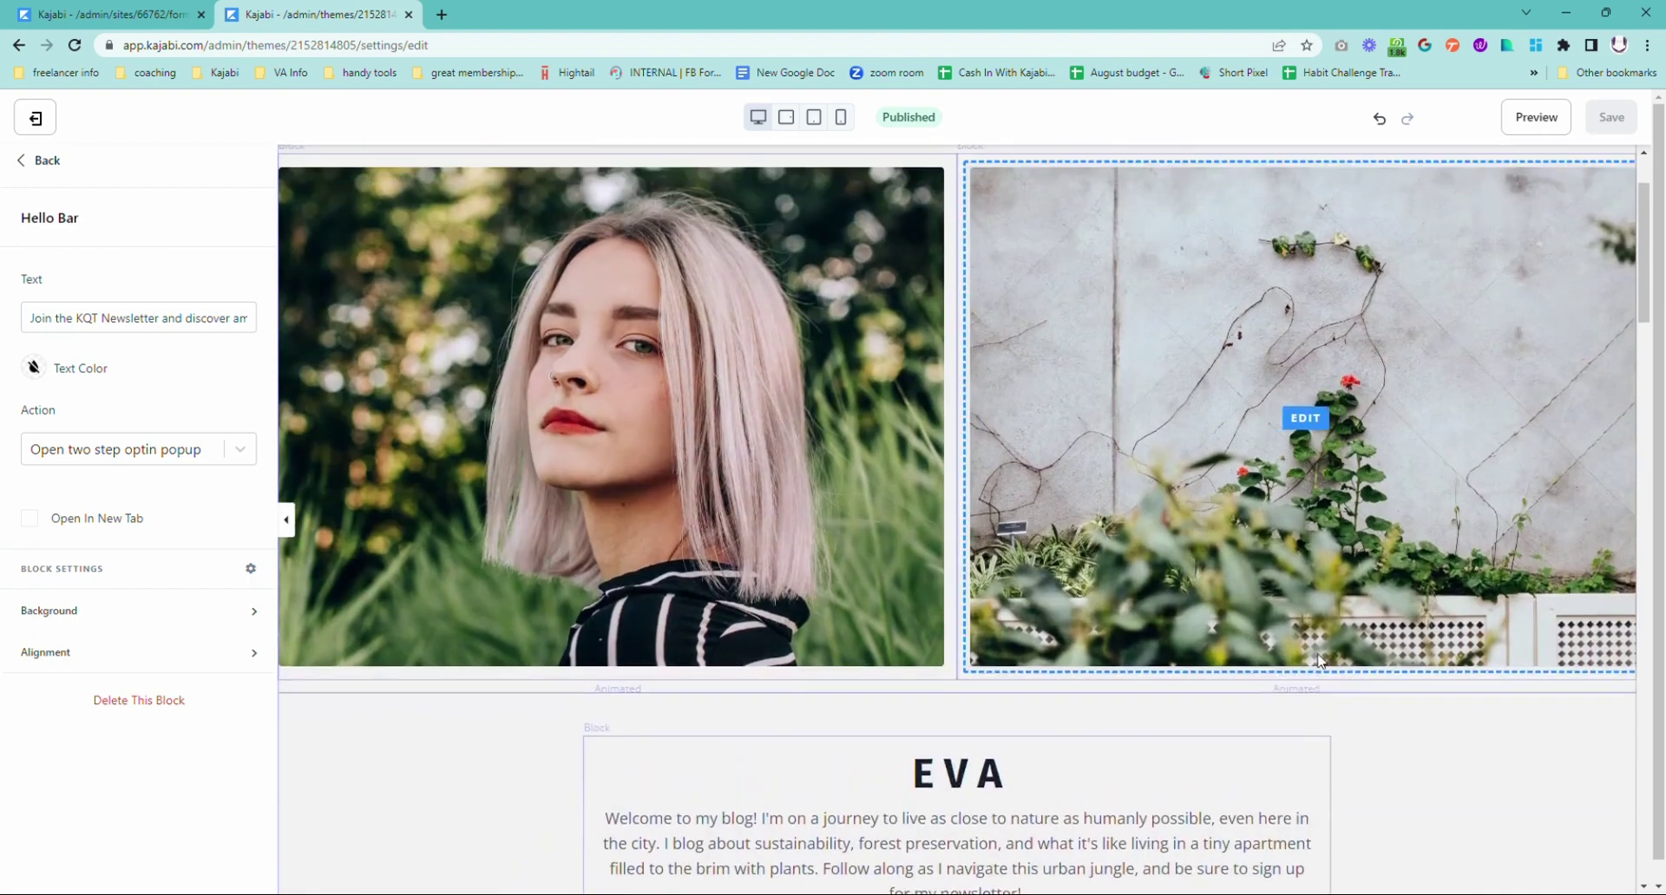
scroll(1320, 659, "up", 2)
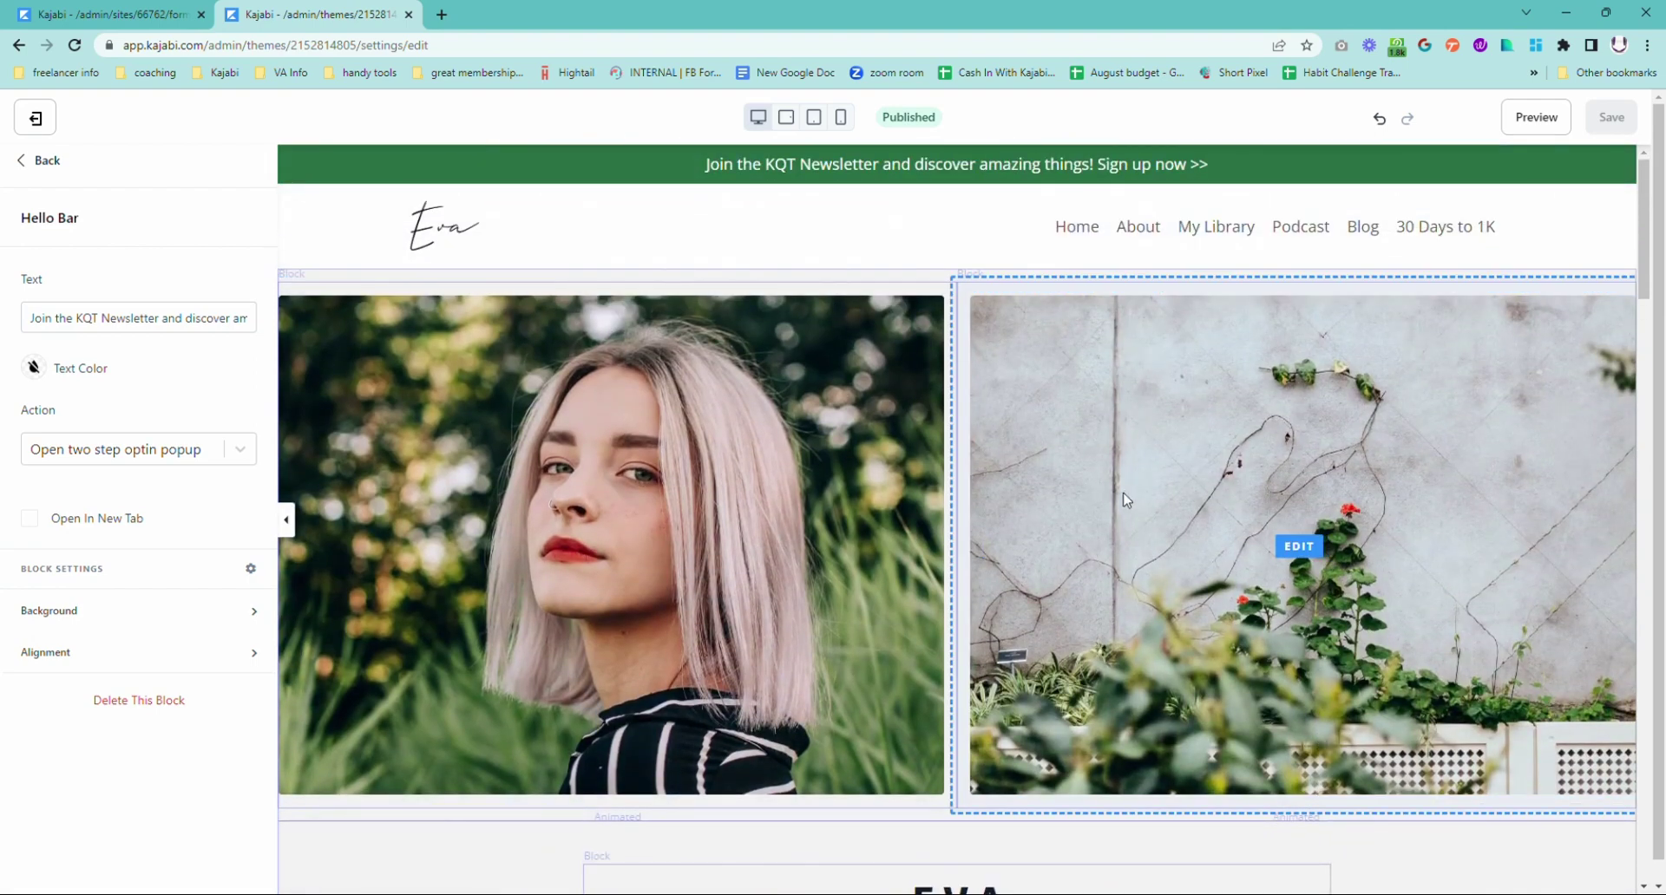
scroll(876, 499, "down", 1)
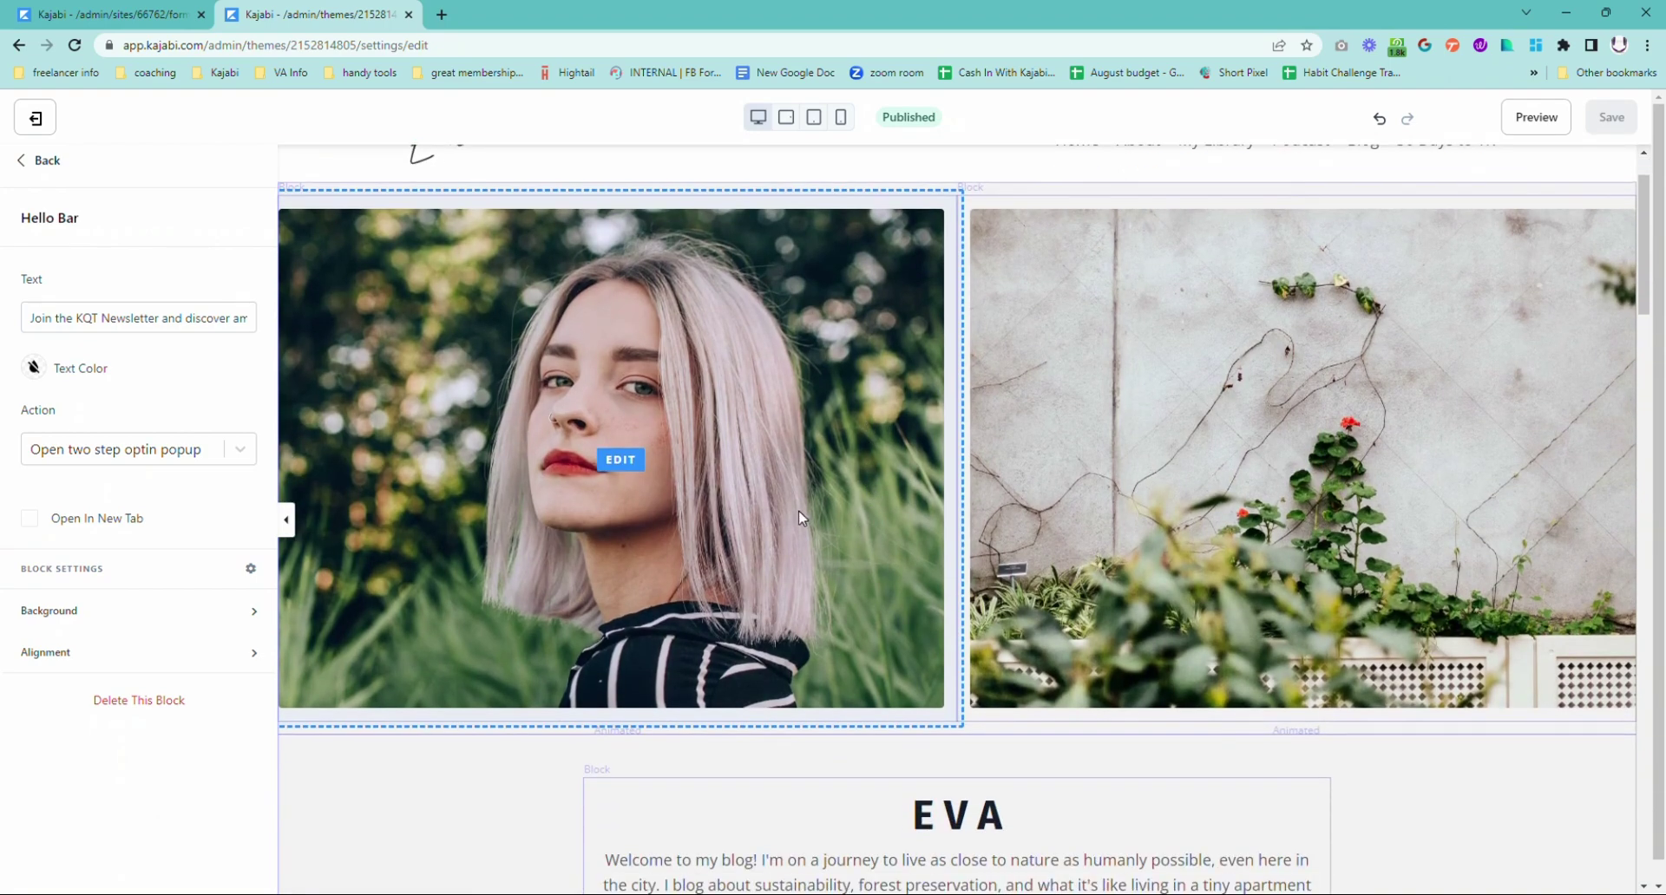
scroll(822, 524, "down", 3)
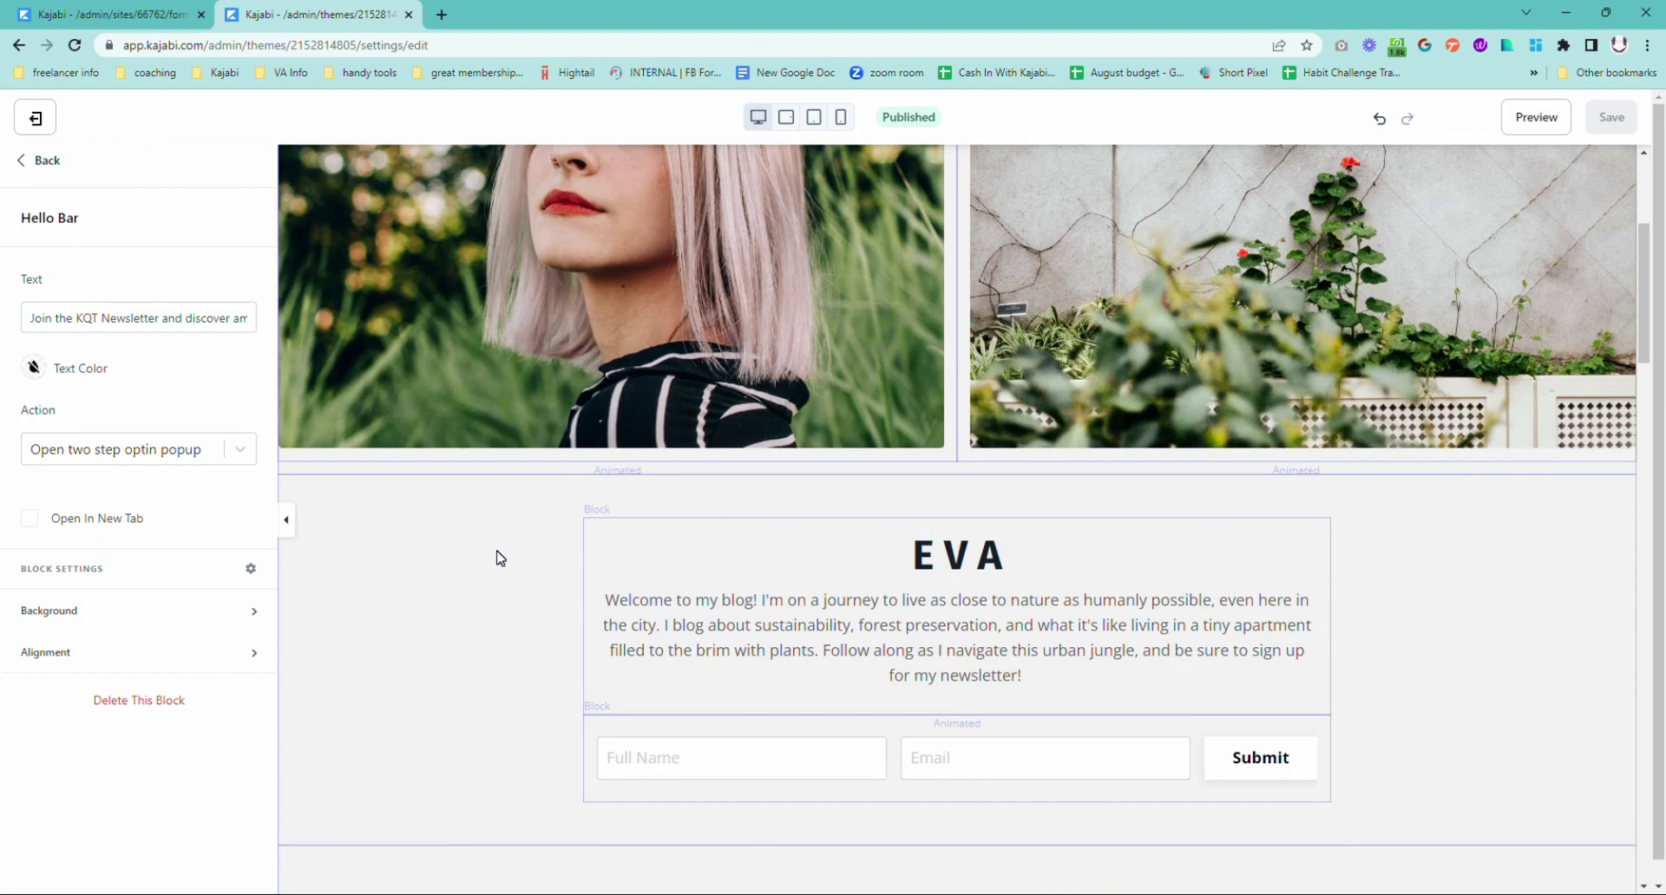
left_click(94, 14)
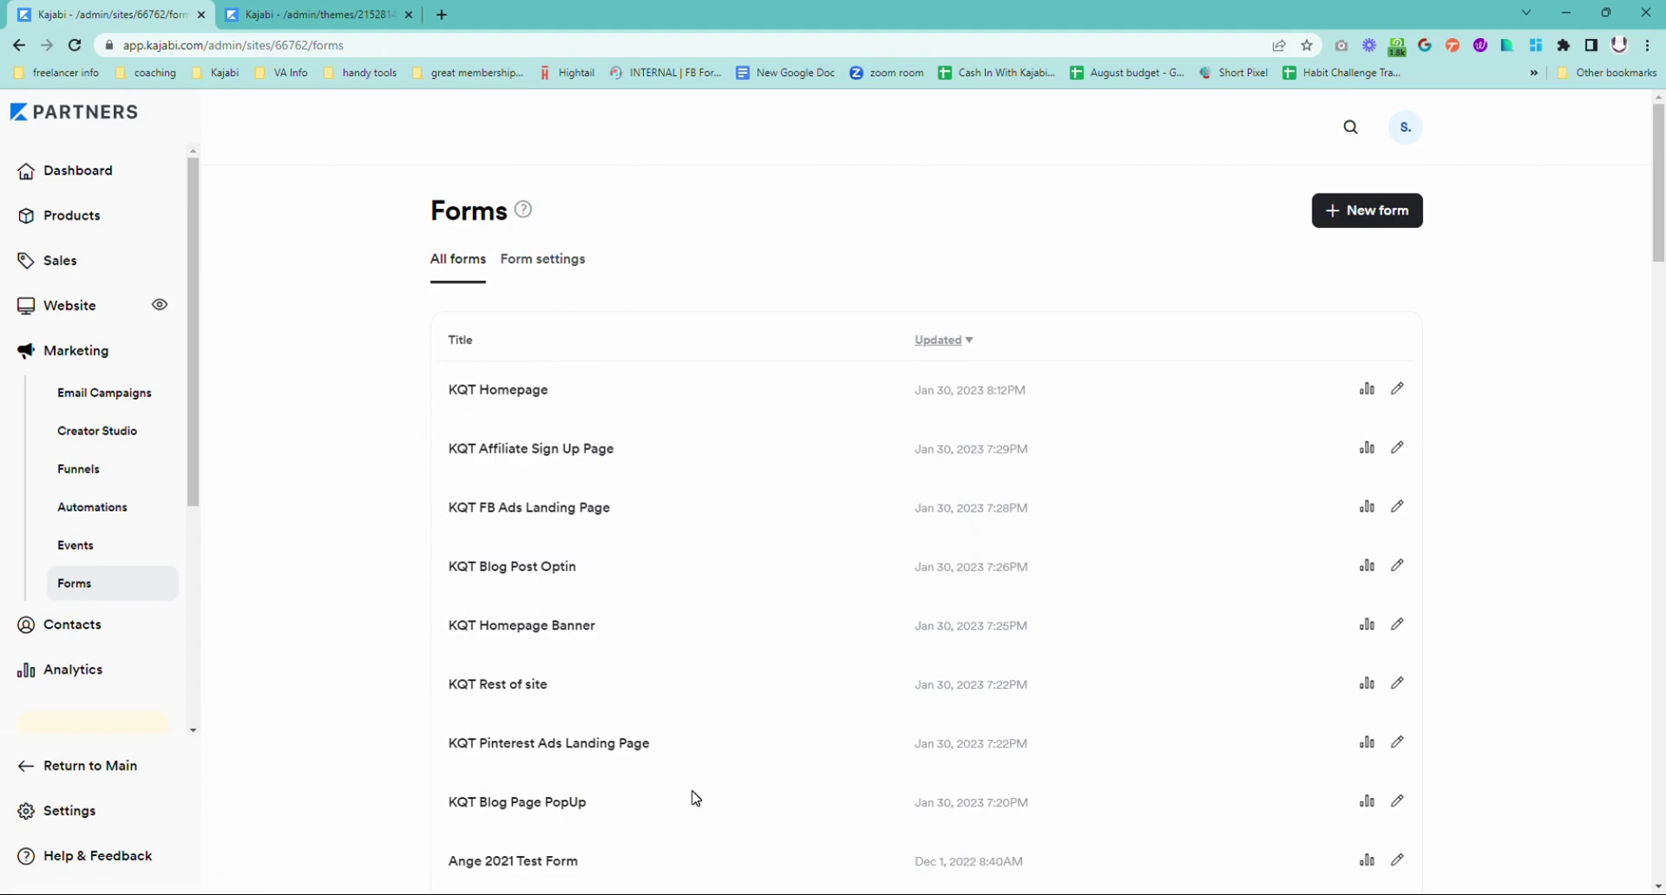
Review the KQT Homepage form's fields and automations, save it, and return to the theme editor
left_click(518, 397)
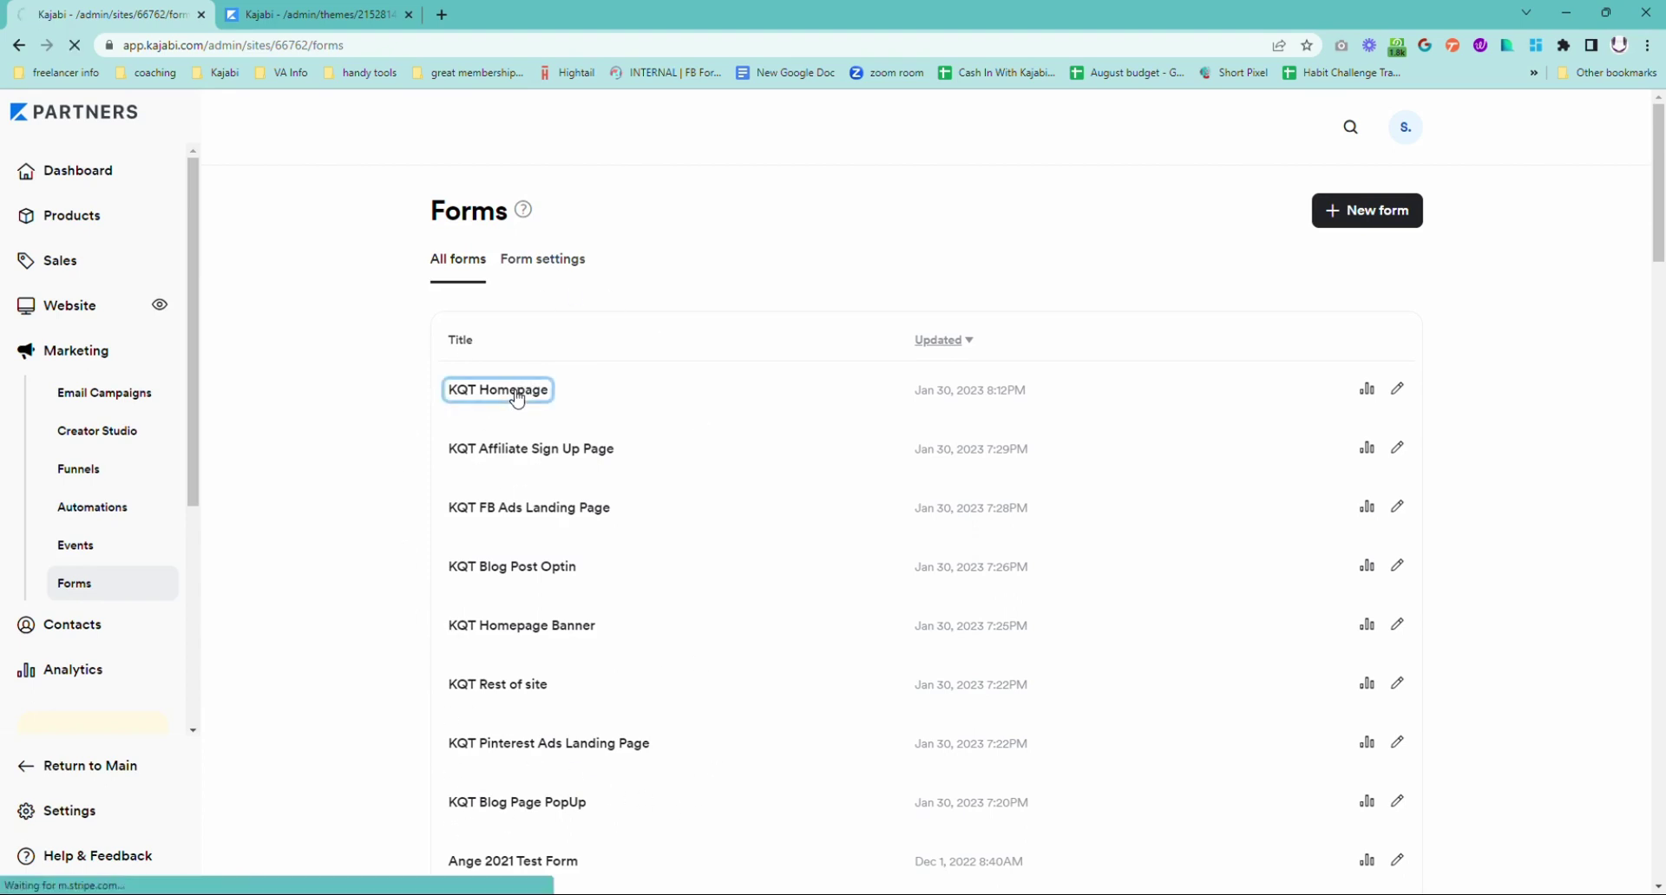
scroll(364, 675, "down", 5)
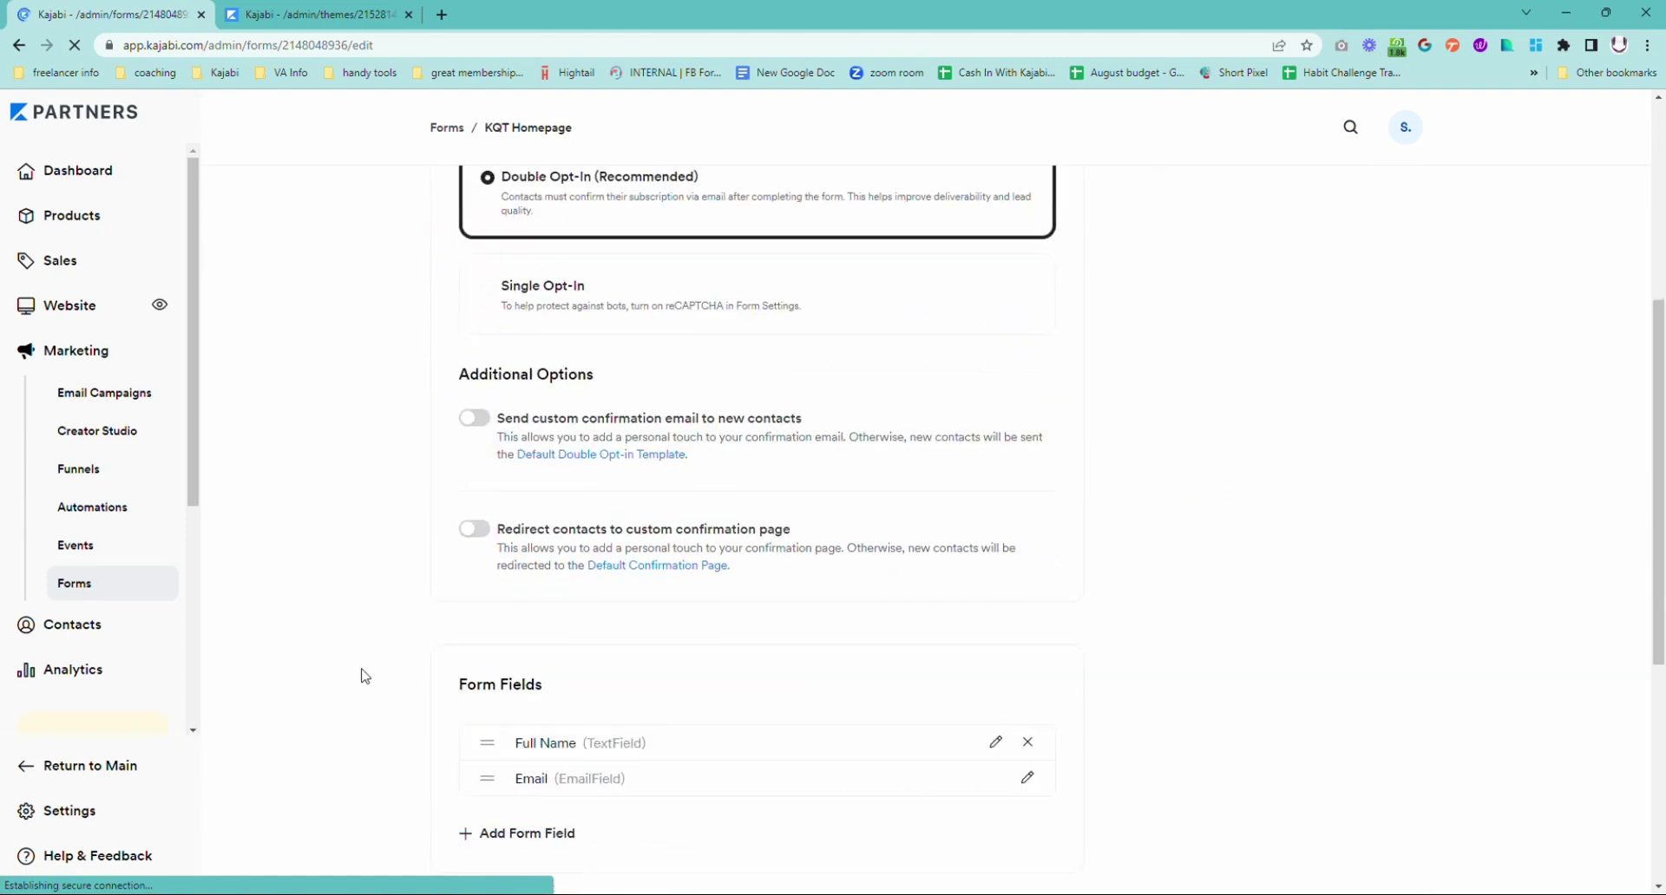
scroll(364, 676, "down", 5)
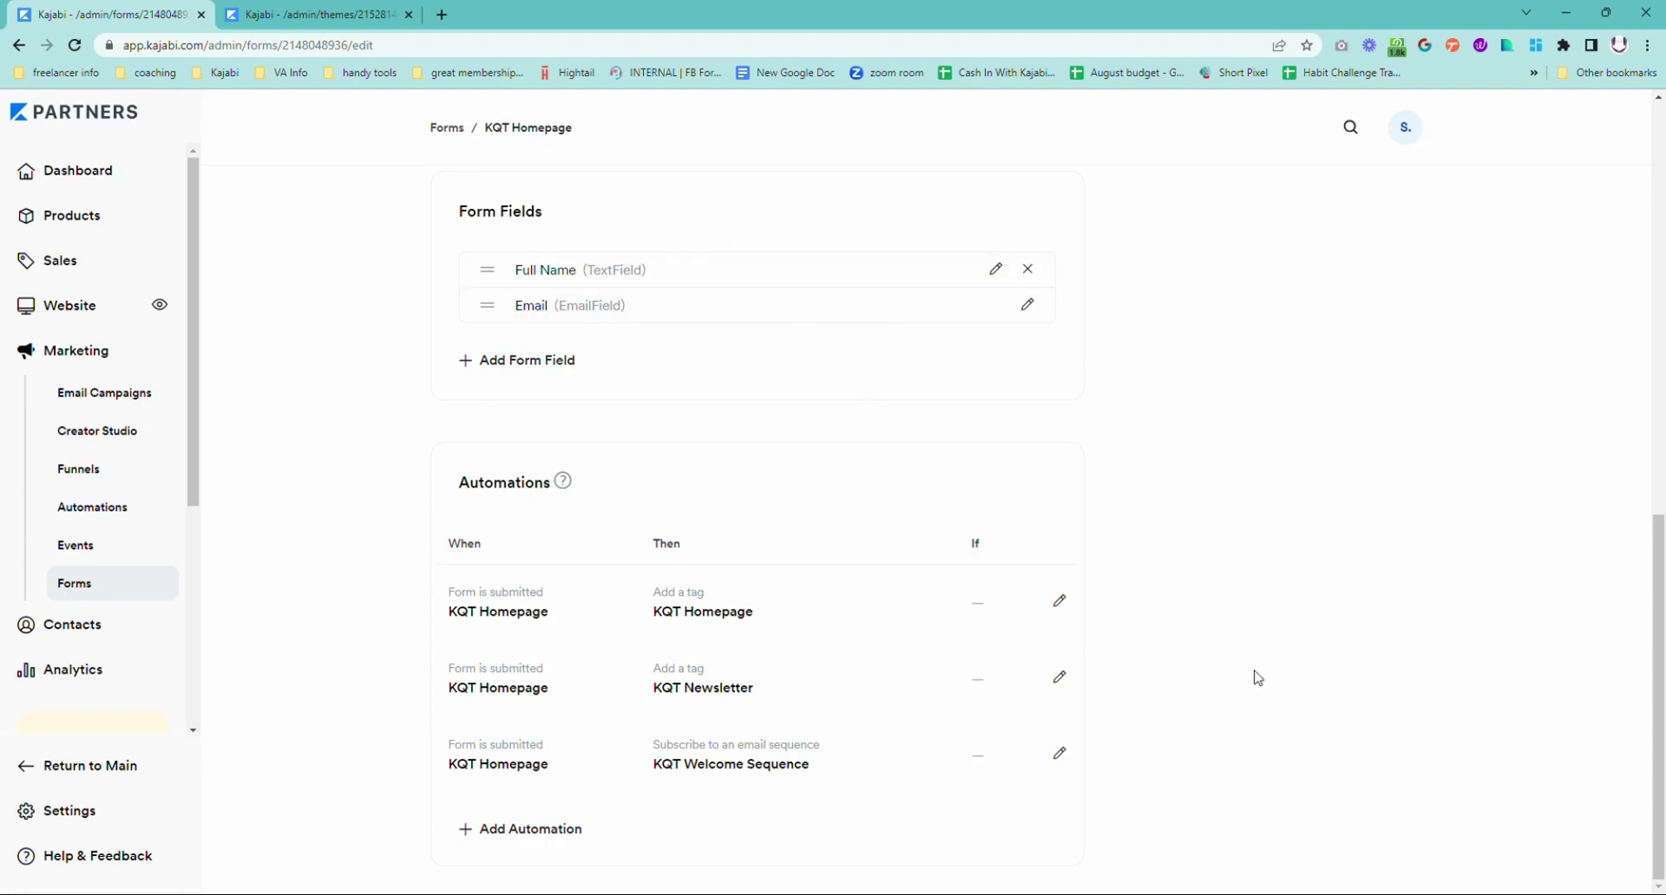
scroll(1275, 695, "up", 10)
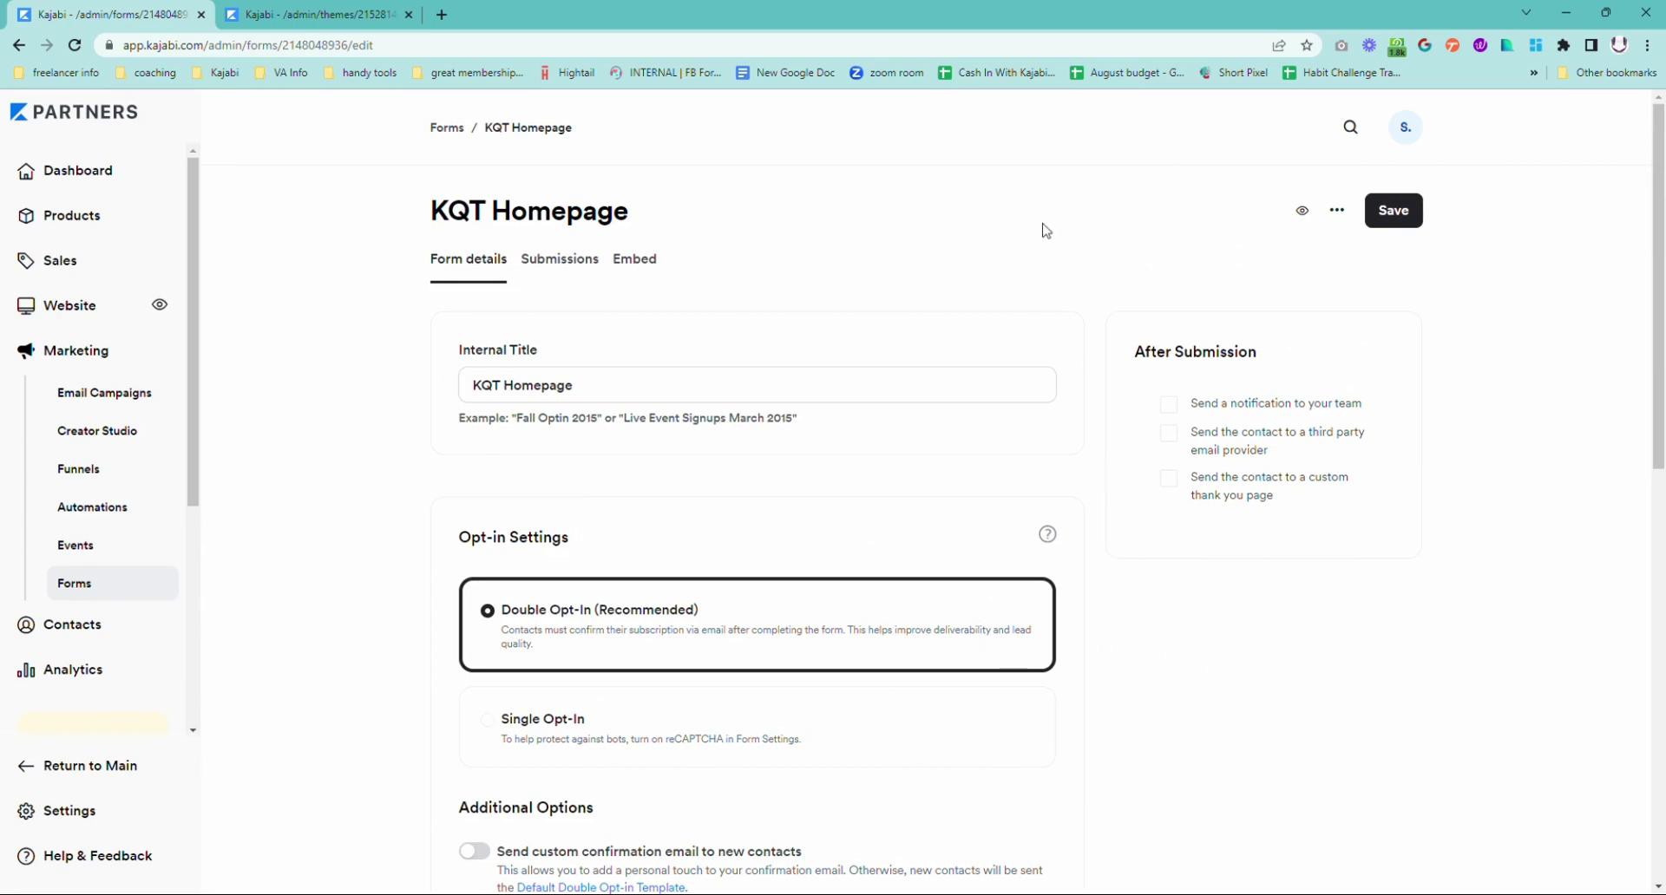
left_click(1393, 211)
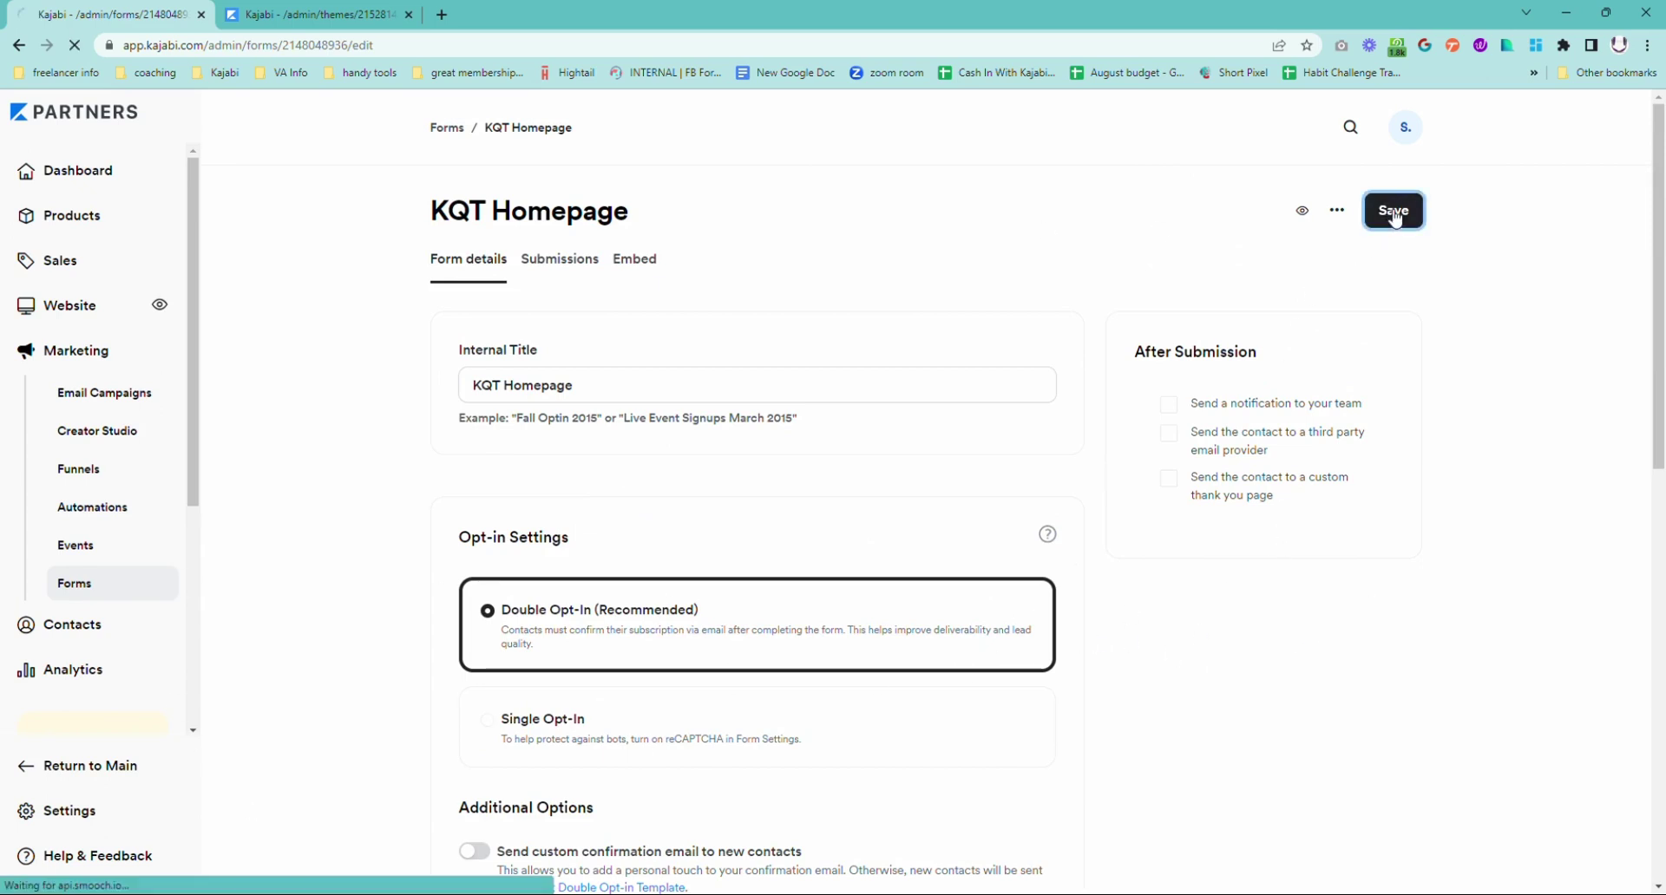
left_click(332, 14)
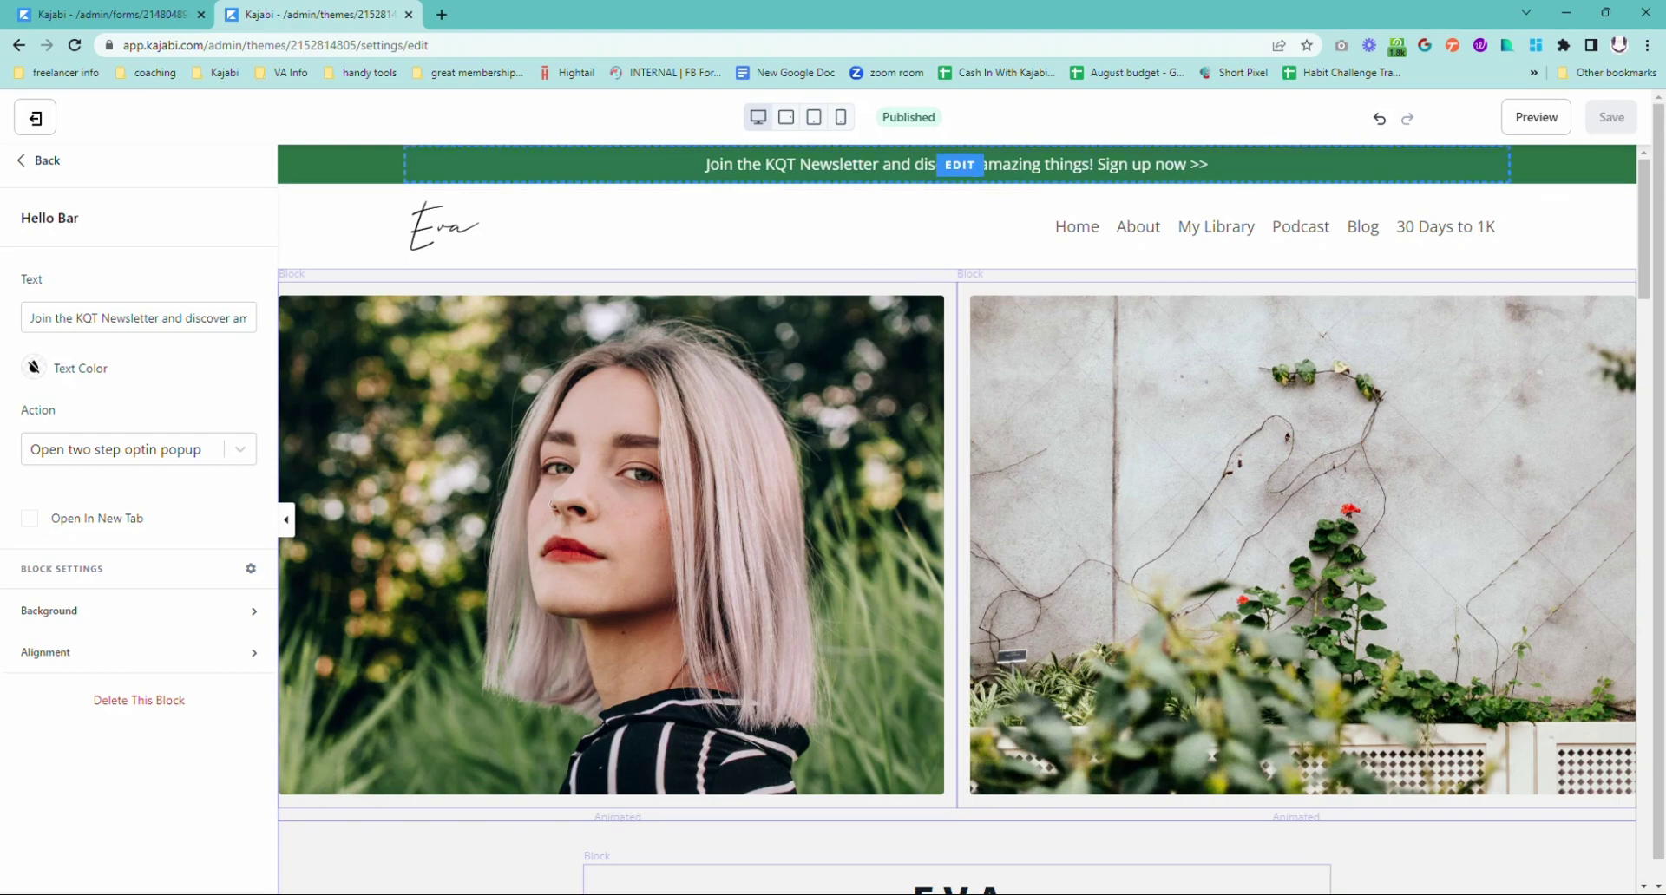
Back out of the Hello Bar settings to the sections list and open the Two Step Optin section
left_click(710, 165)
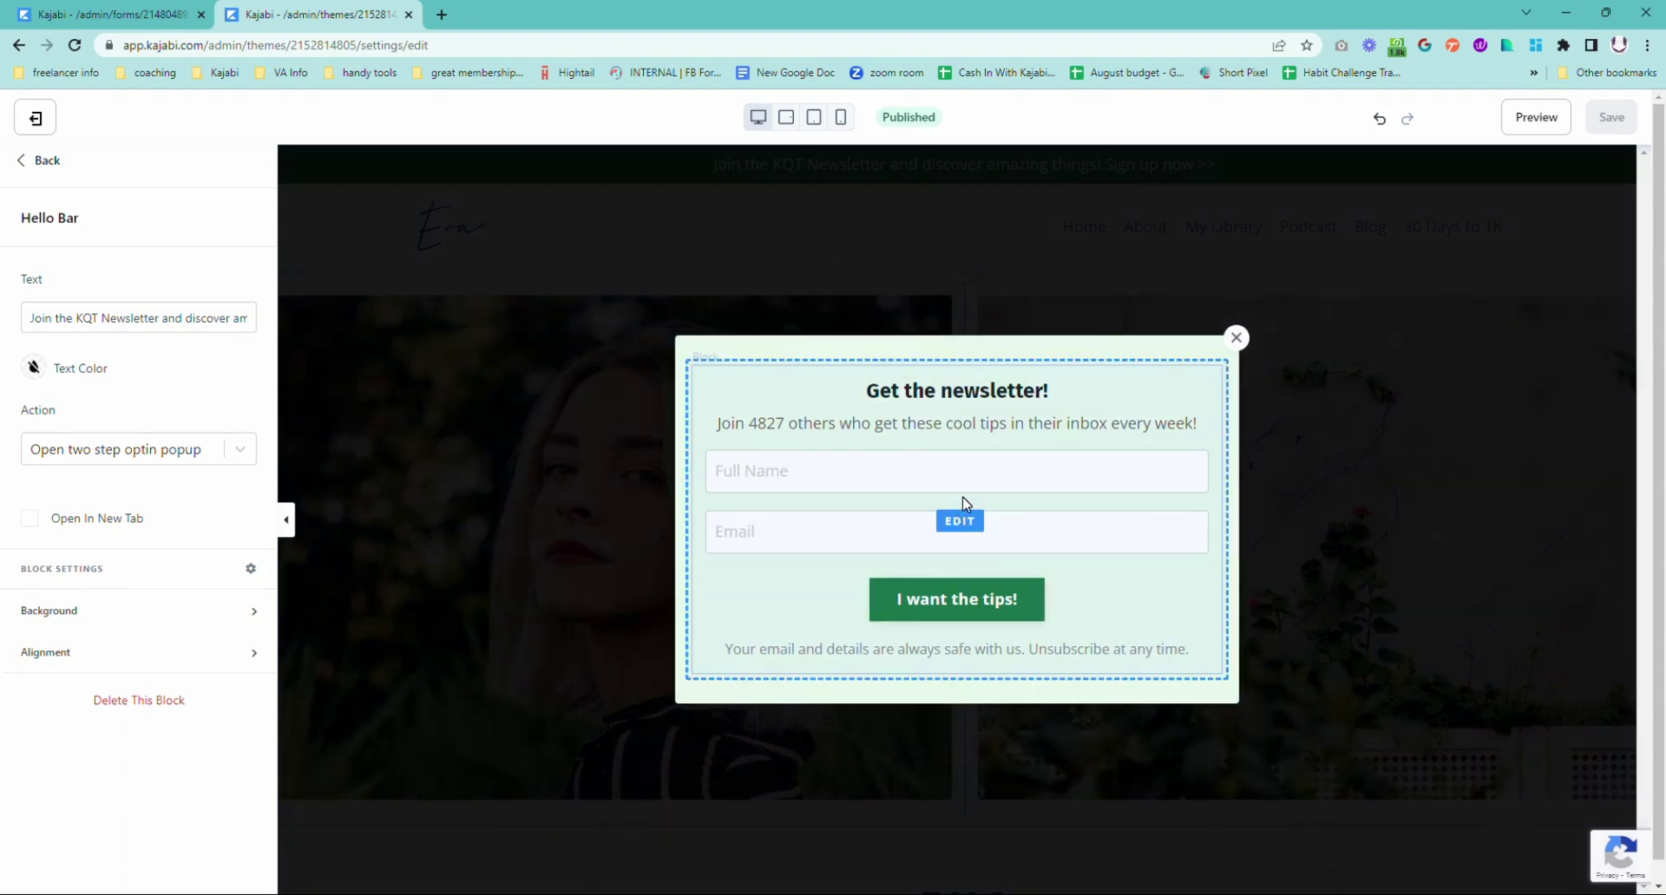
left_click(23, 169)
scroll(119, 686, "down", 3)
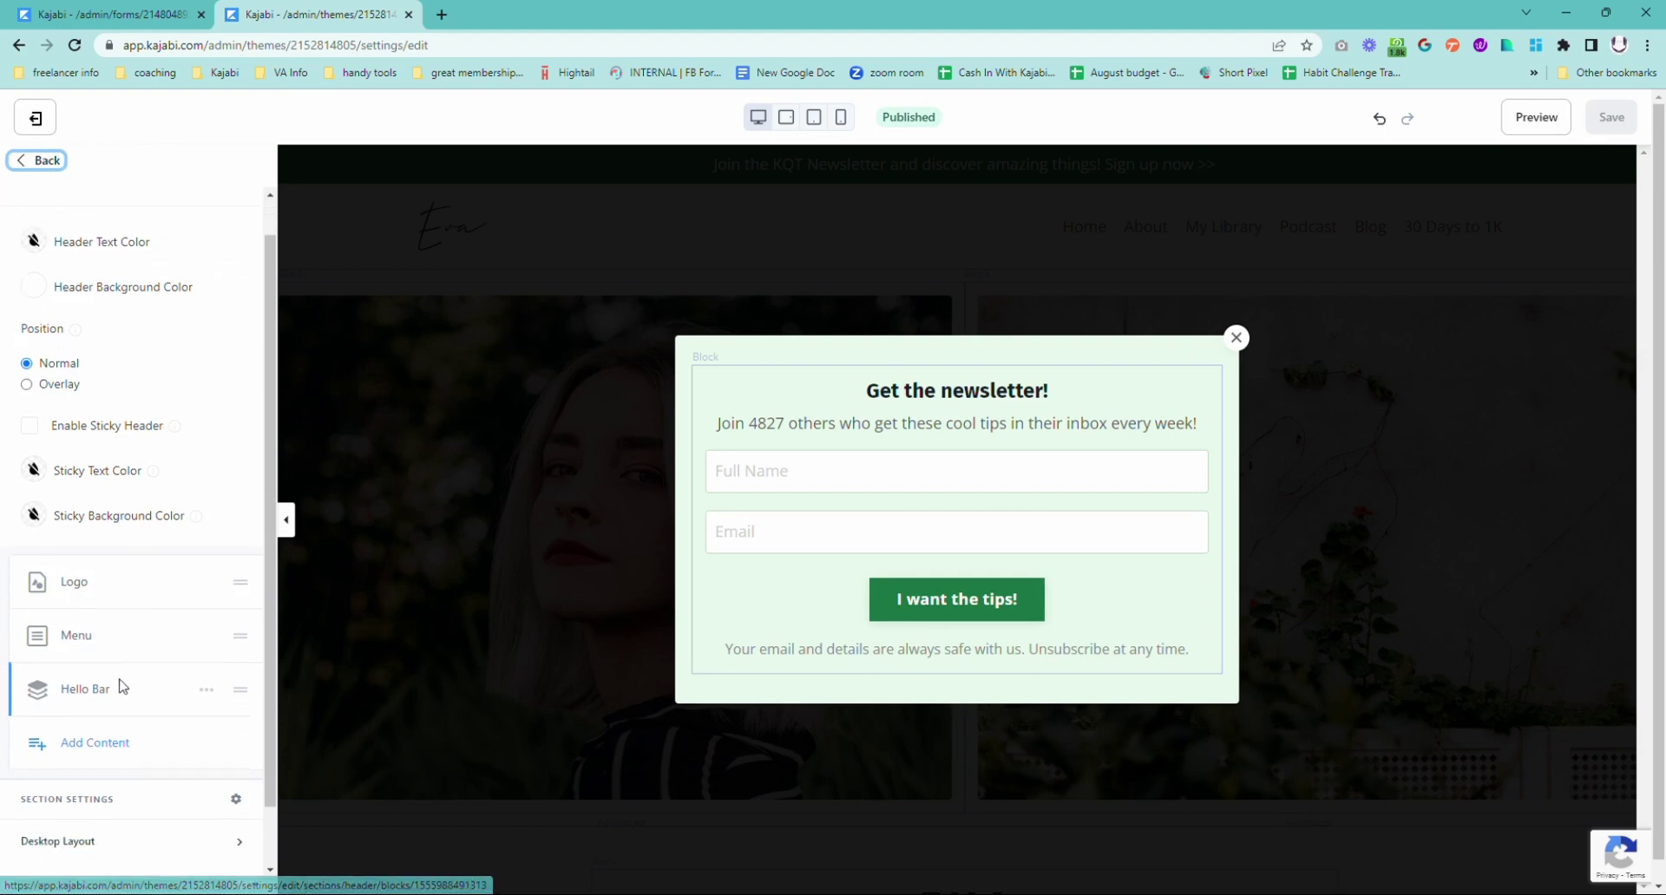
left_click(42, 160)
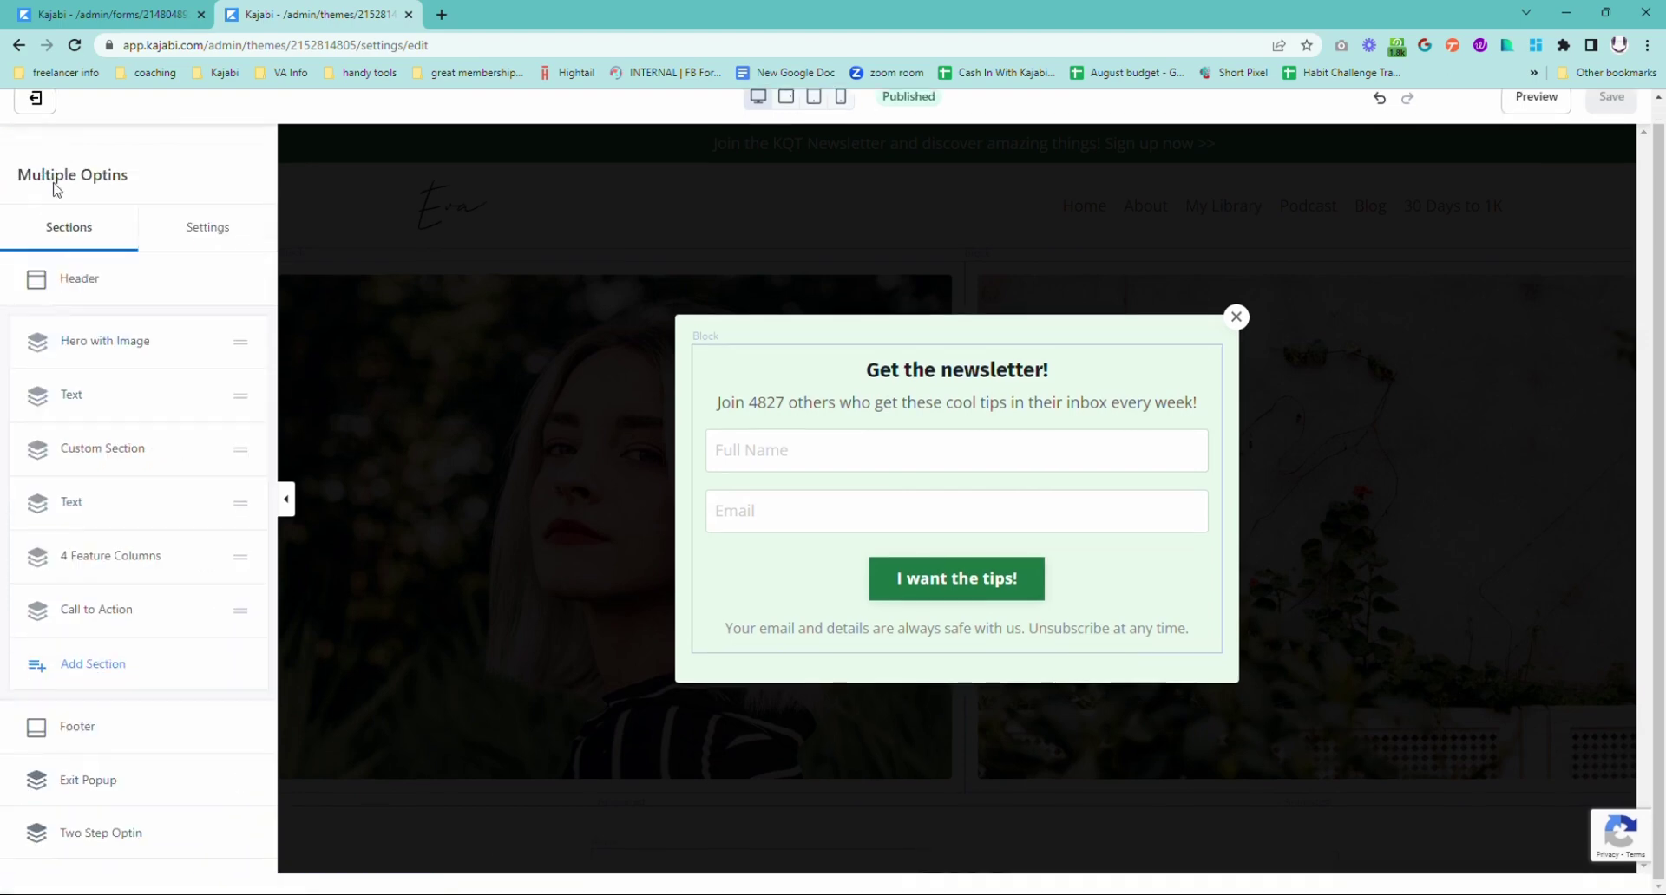
scroll(109, 736, "down", 1)
left_click(100, 767)
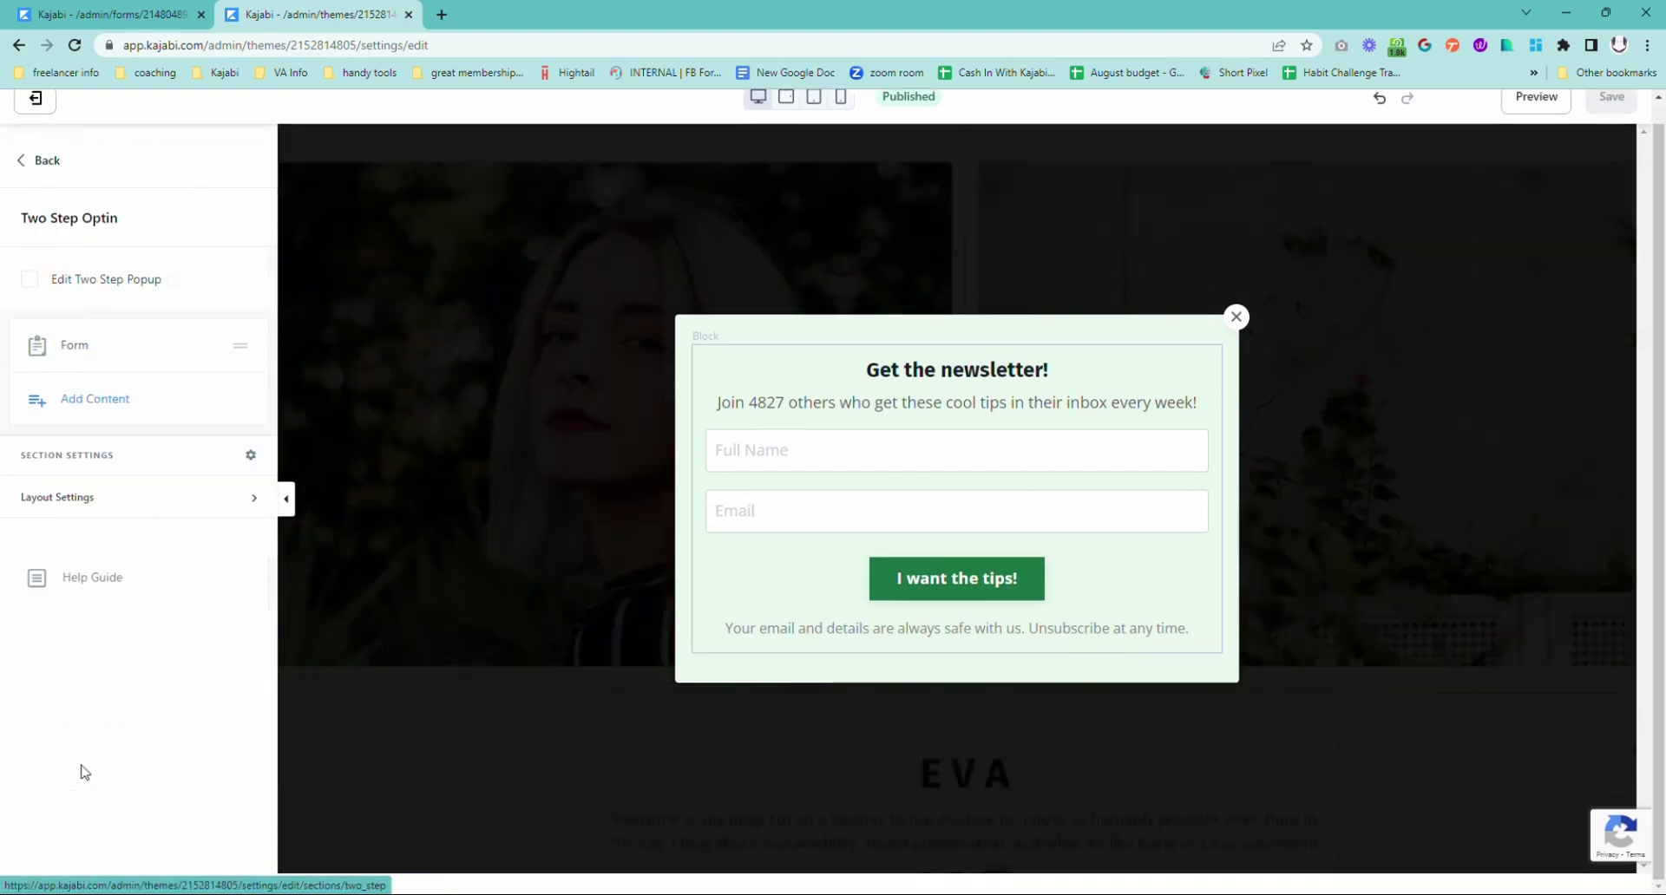
Enable Edit Two Step Popup and confirm its Form block uses KQT Homepage Banner
left_click(29, 280)
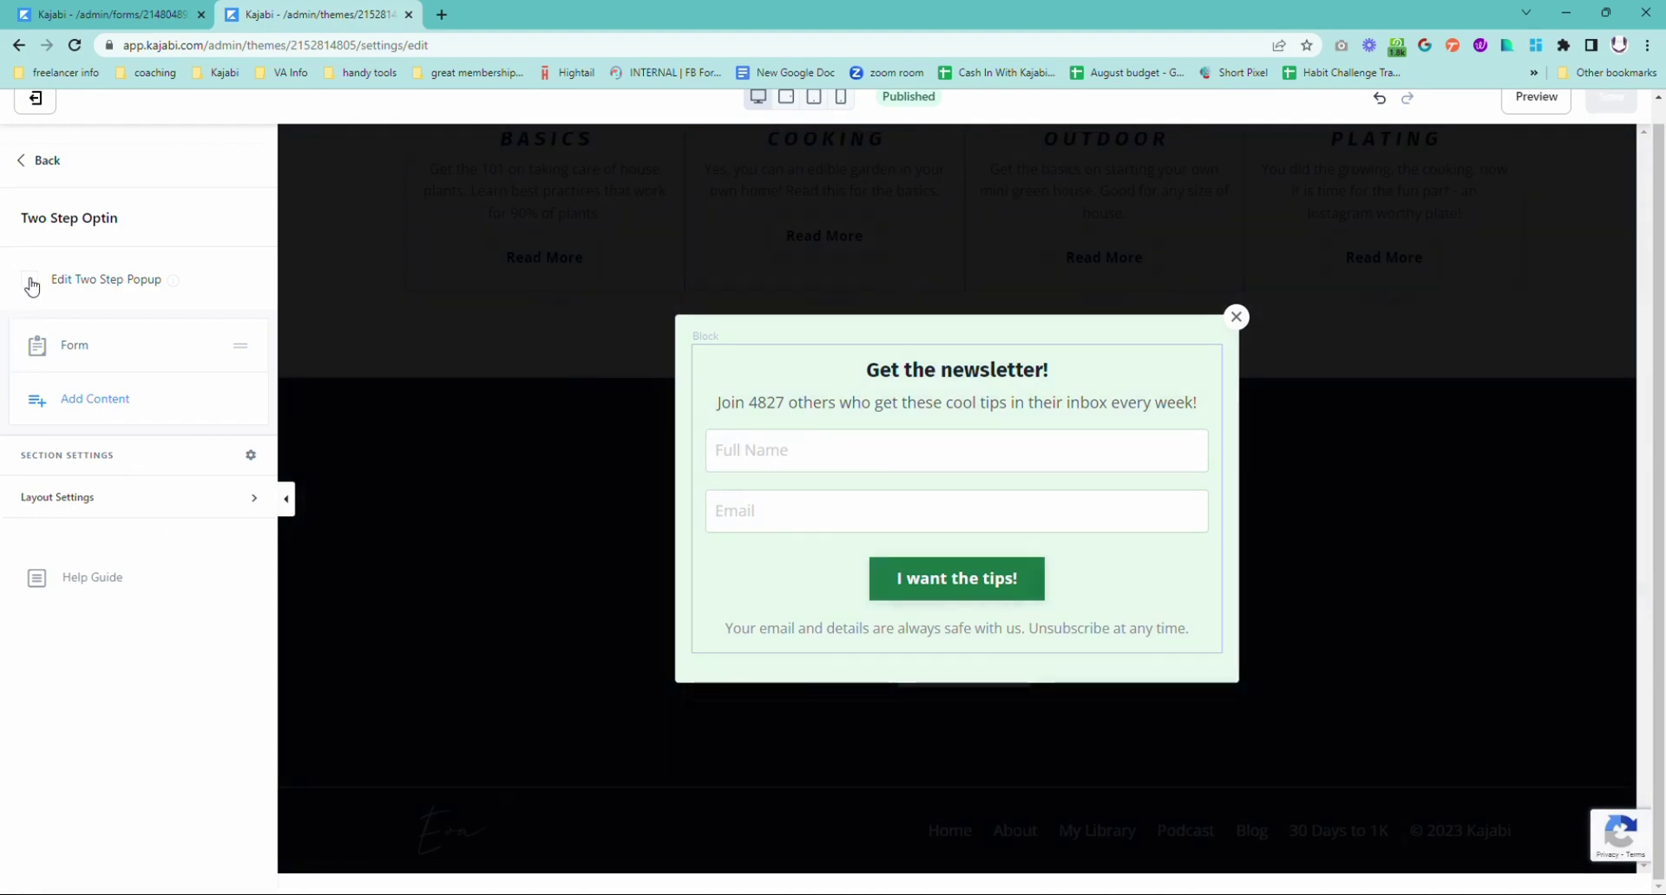
left_click(75, 346)
scroll(156, 529, "down", 3)
scroll(104, 433, "up", 3)
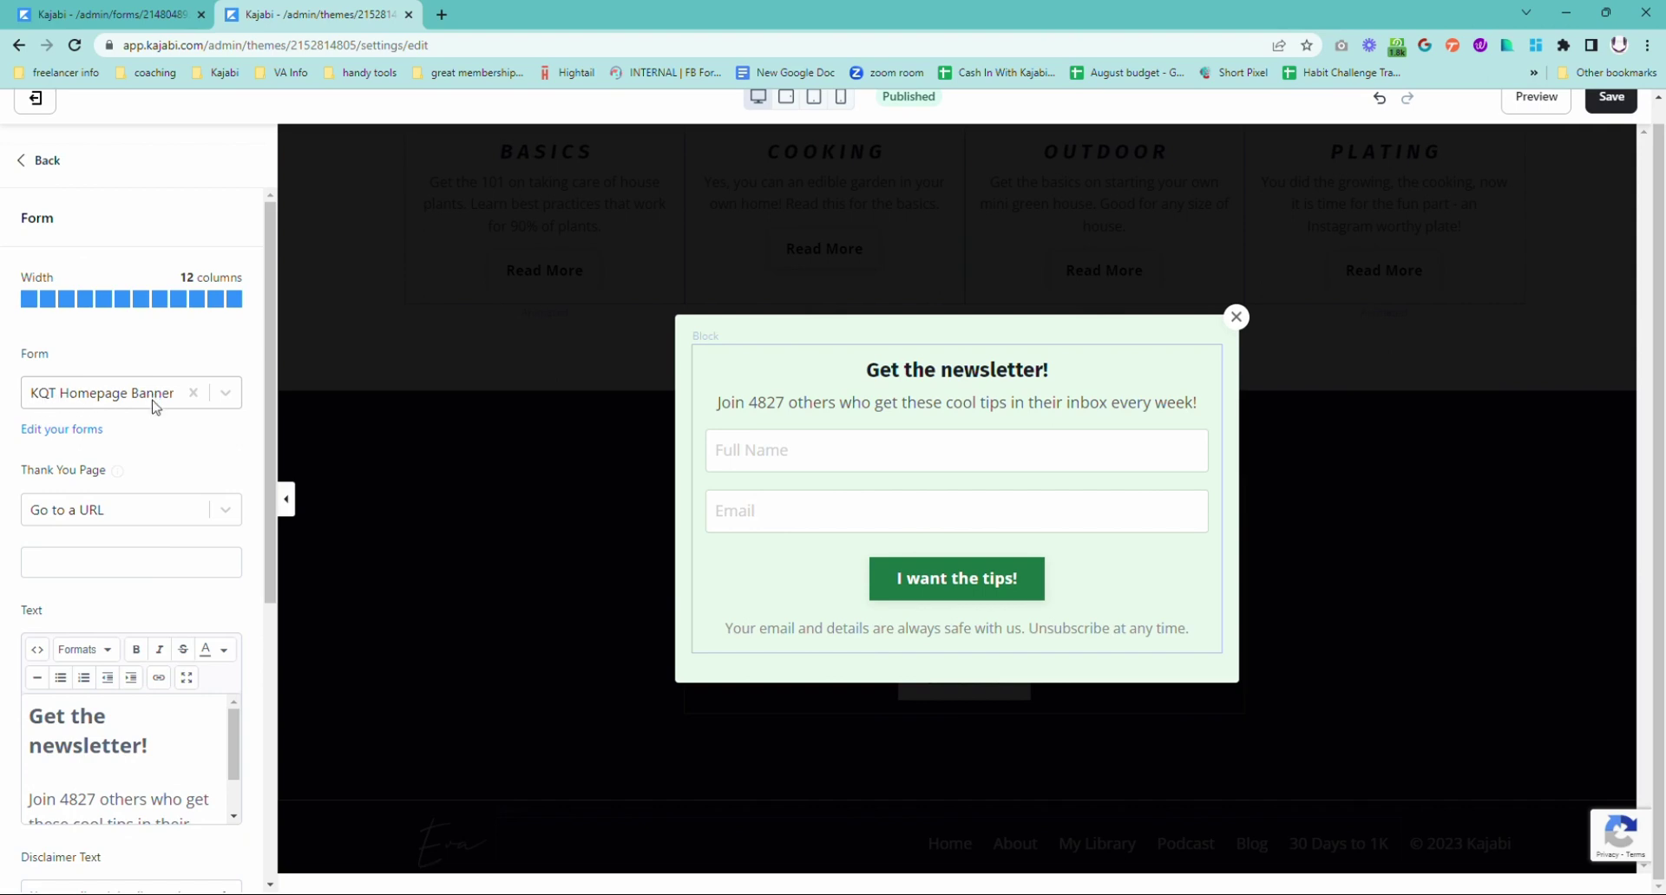
scroll(100, 464, "down", 2)
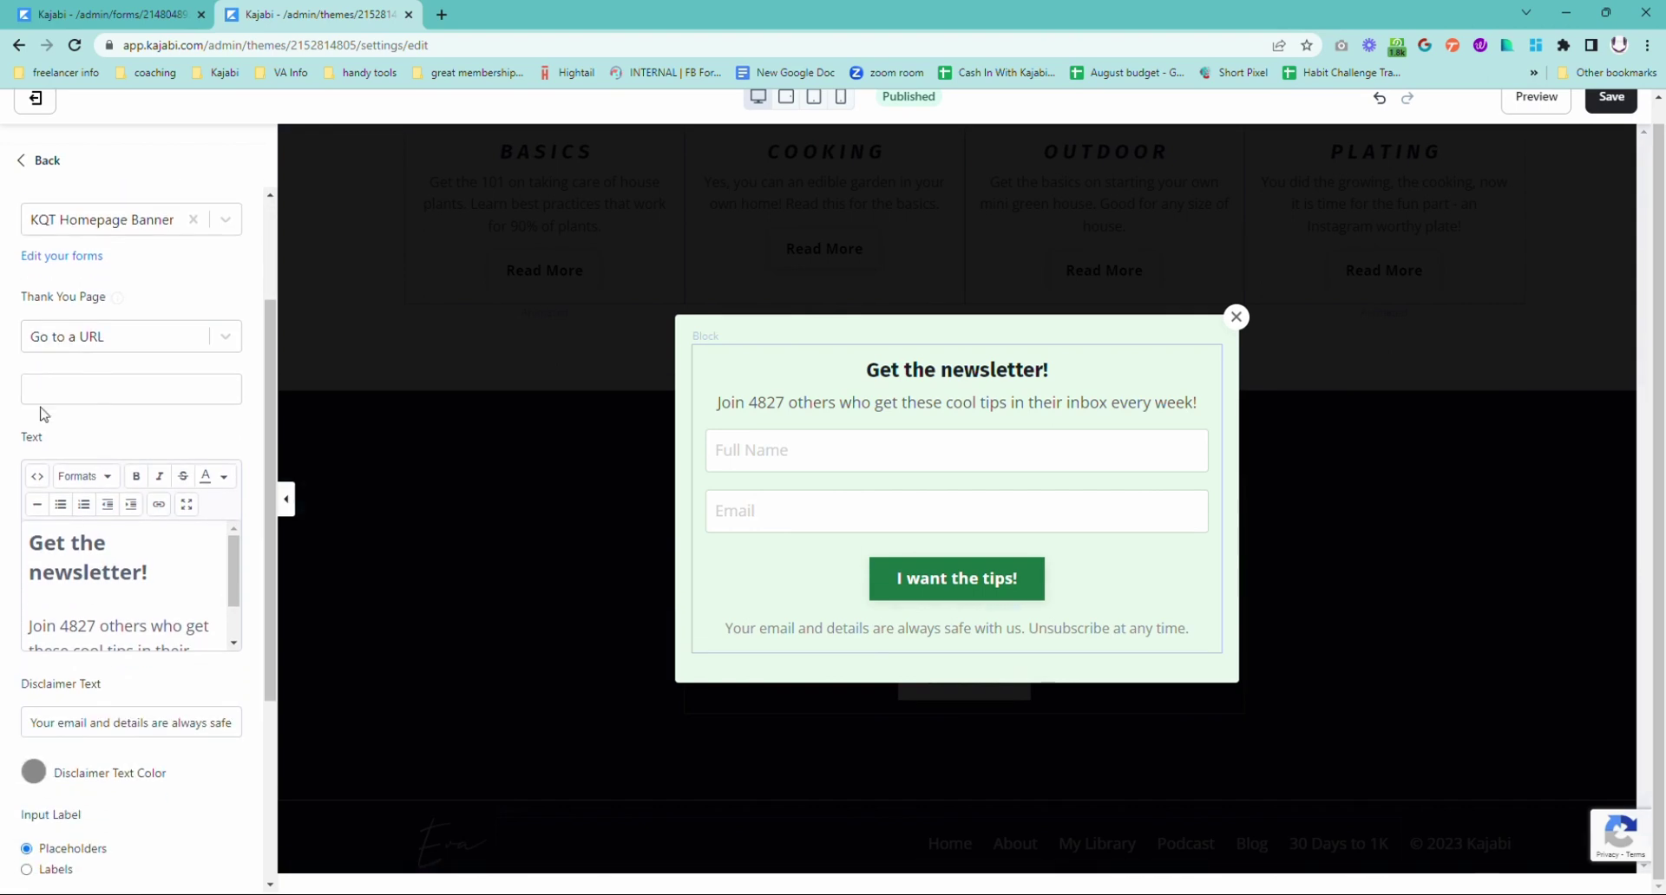
scroll(182, 542, "up", 2)
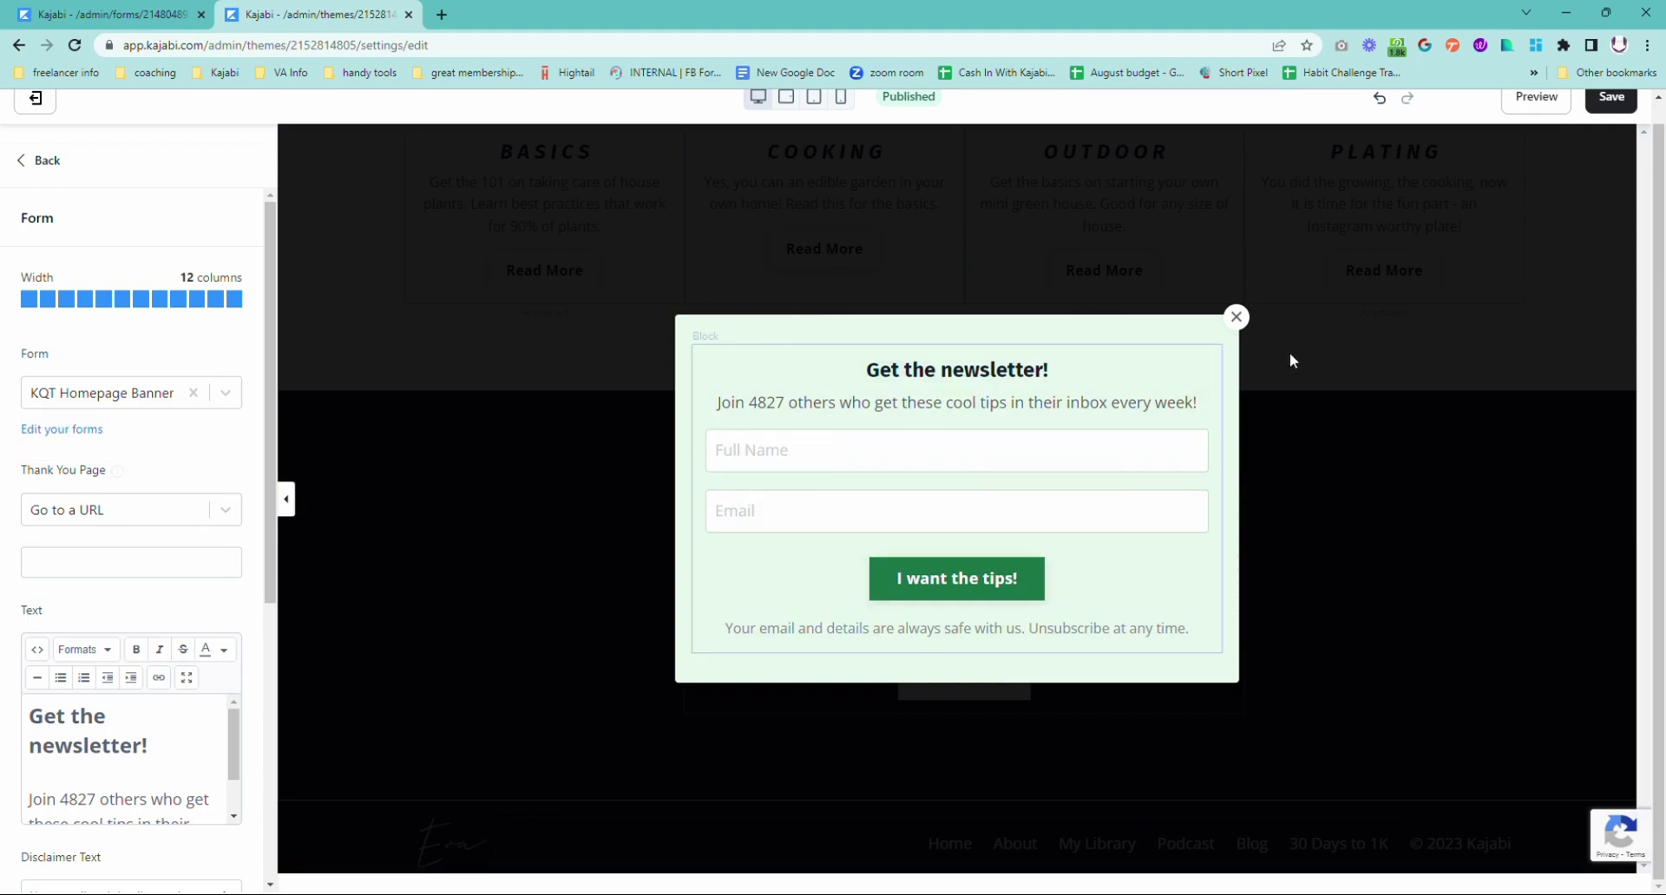
left_click(1237, 318)
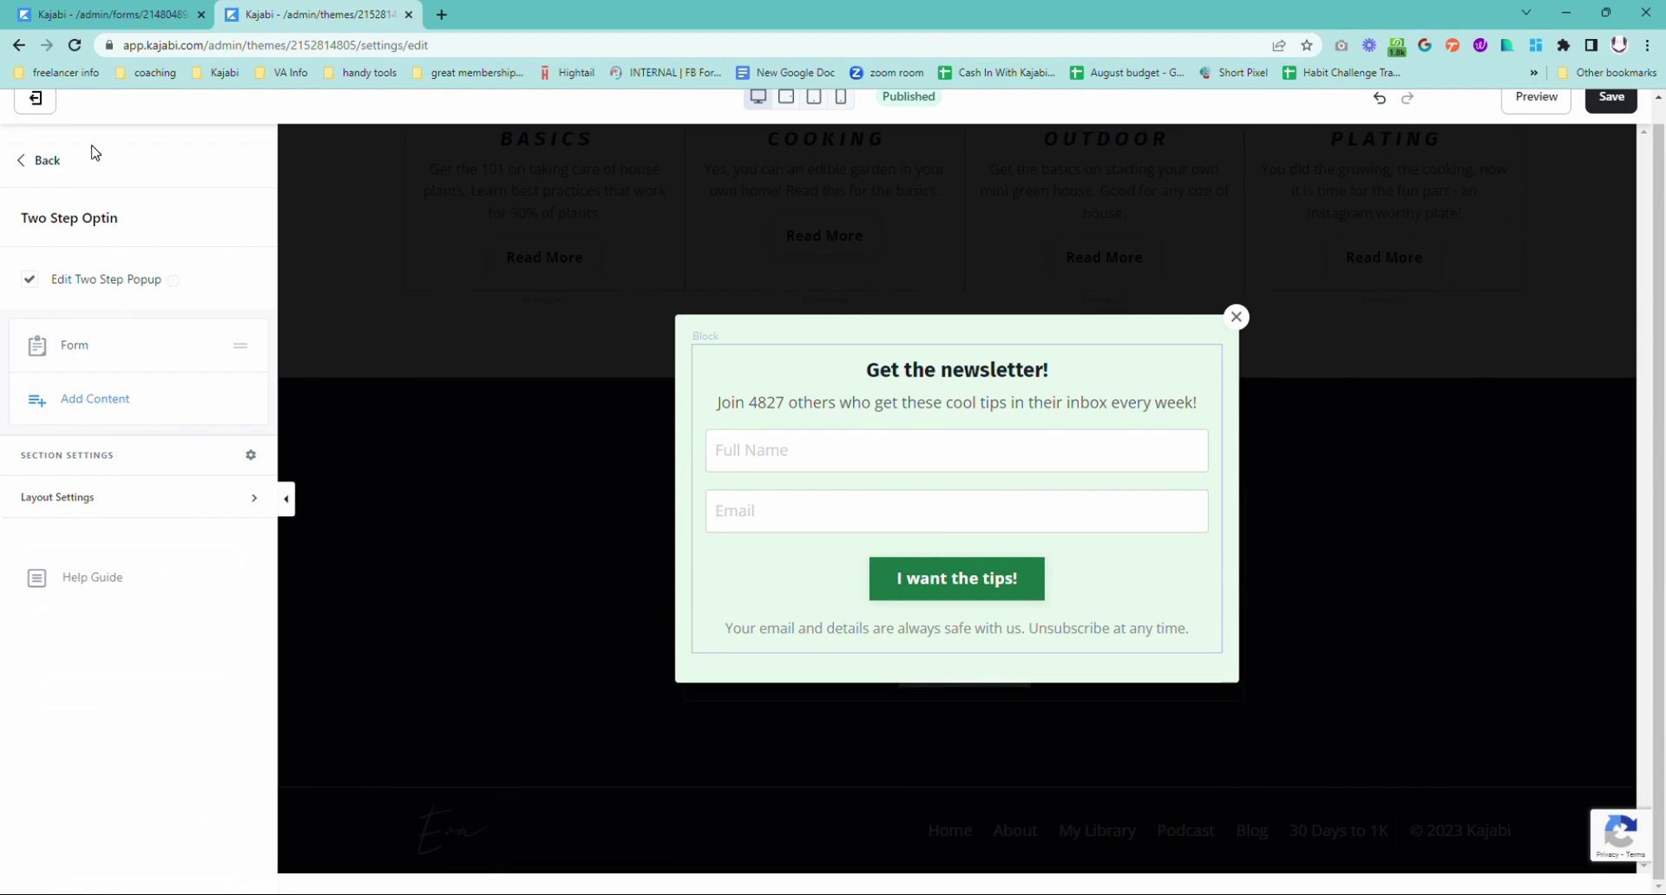
Hide the popup, confirm the EVA text section's form uses KQT Homepage, then view that form's details
left_click(29, 278)
left_click(34, 161)
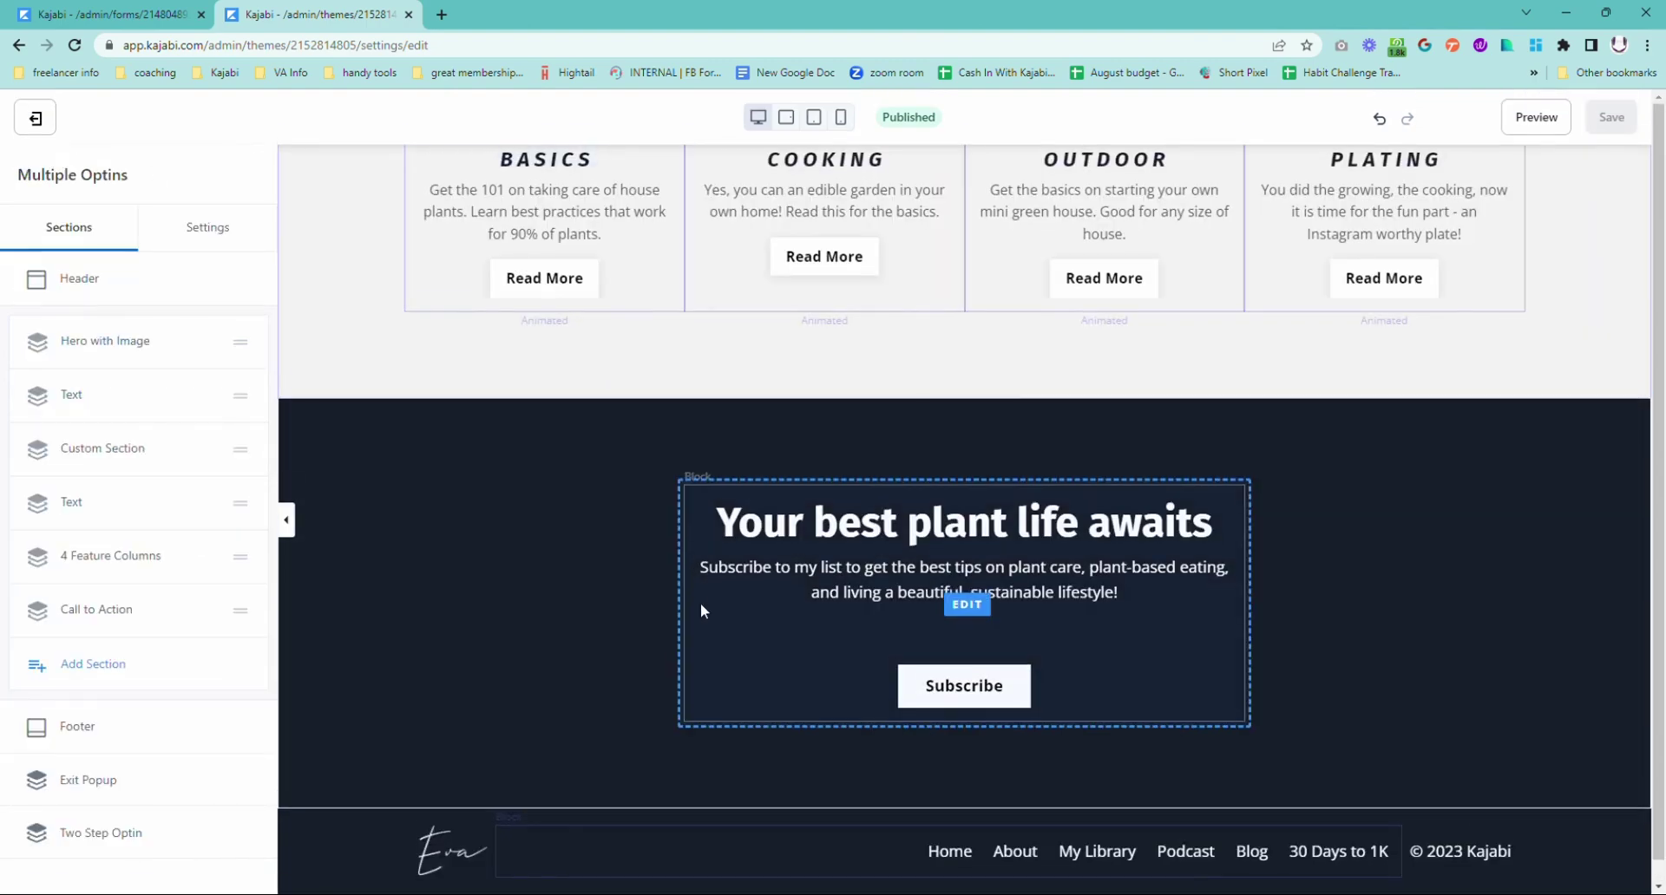
left_click(594, 460)
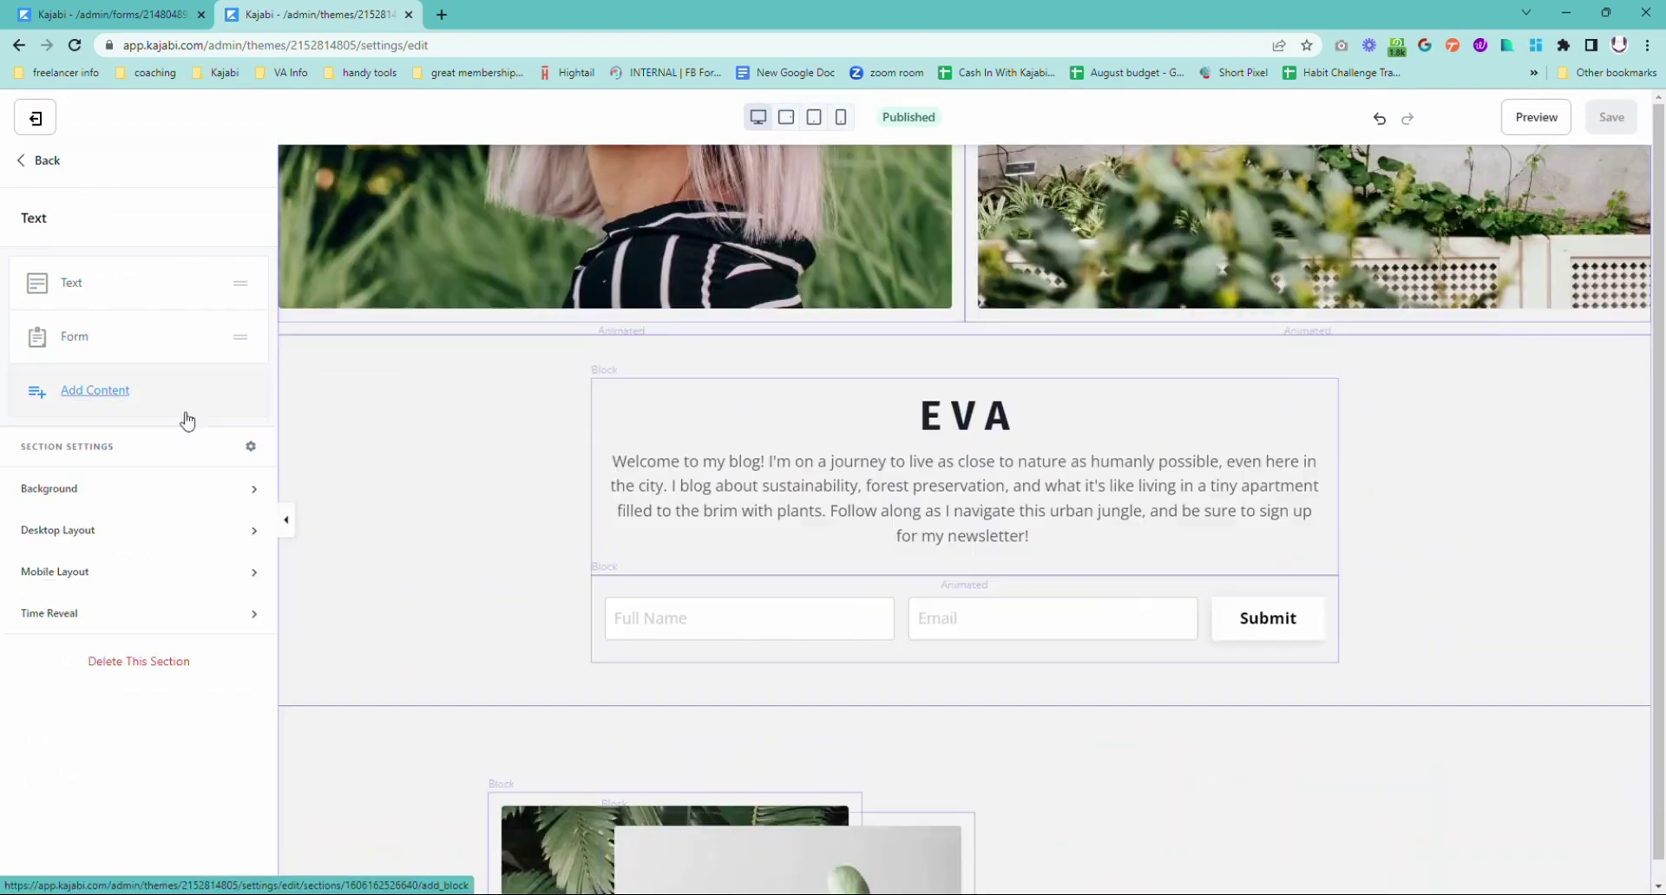
left_click(745, 597)
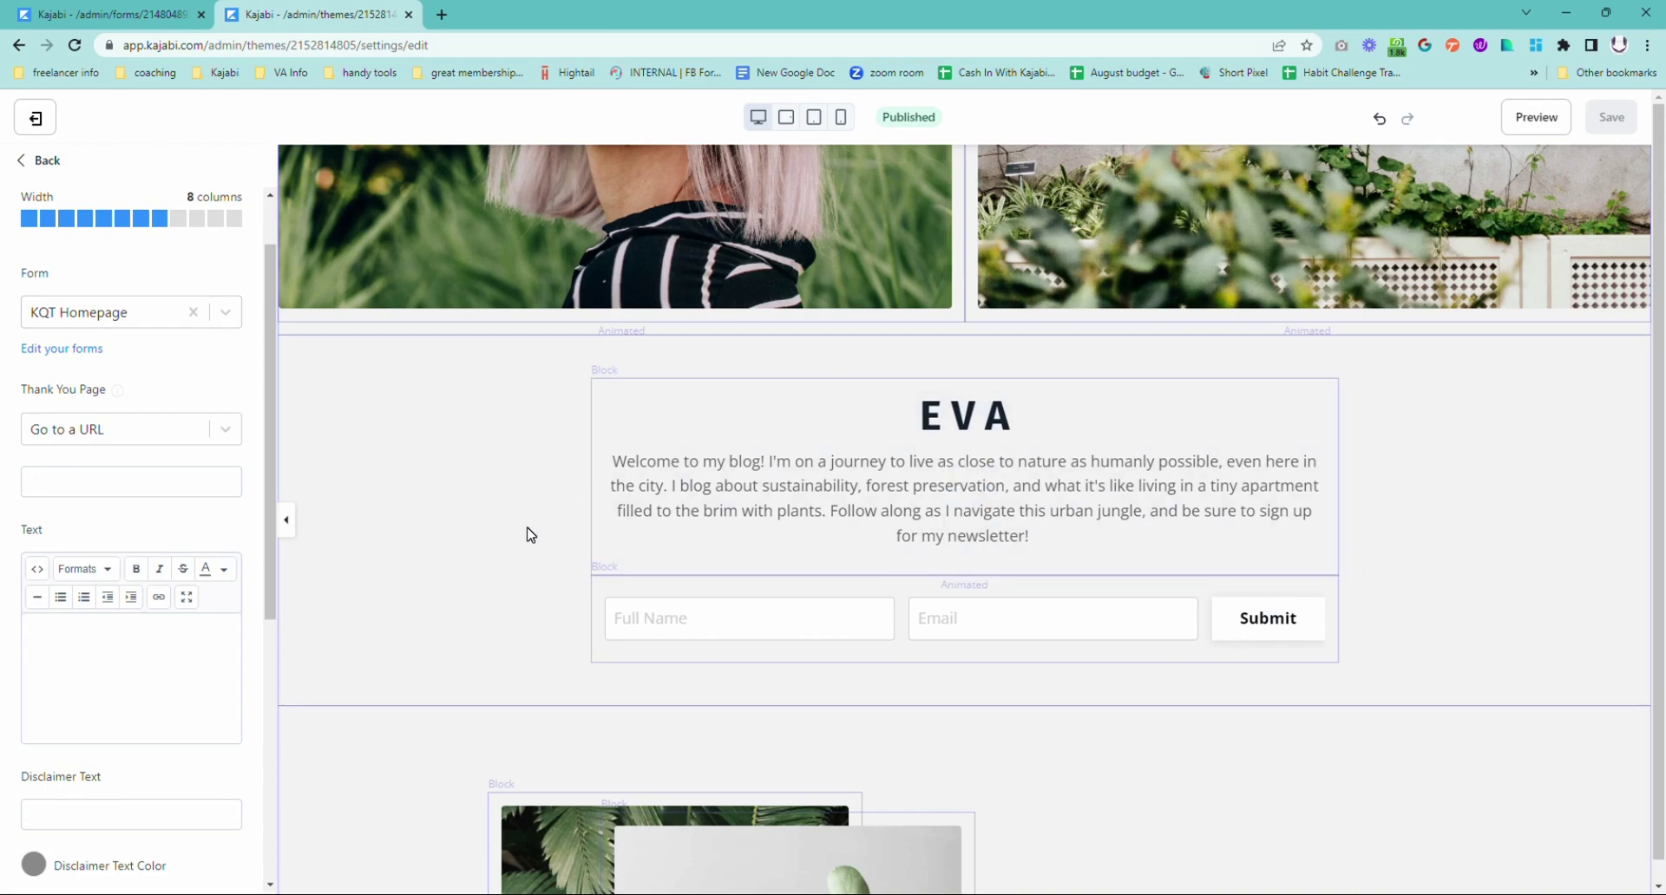
left_click(95, 15)
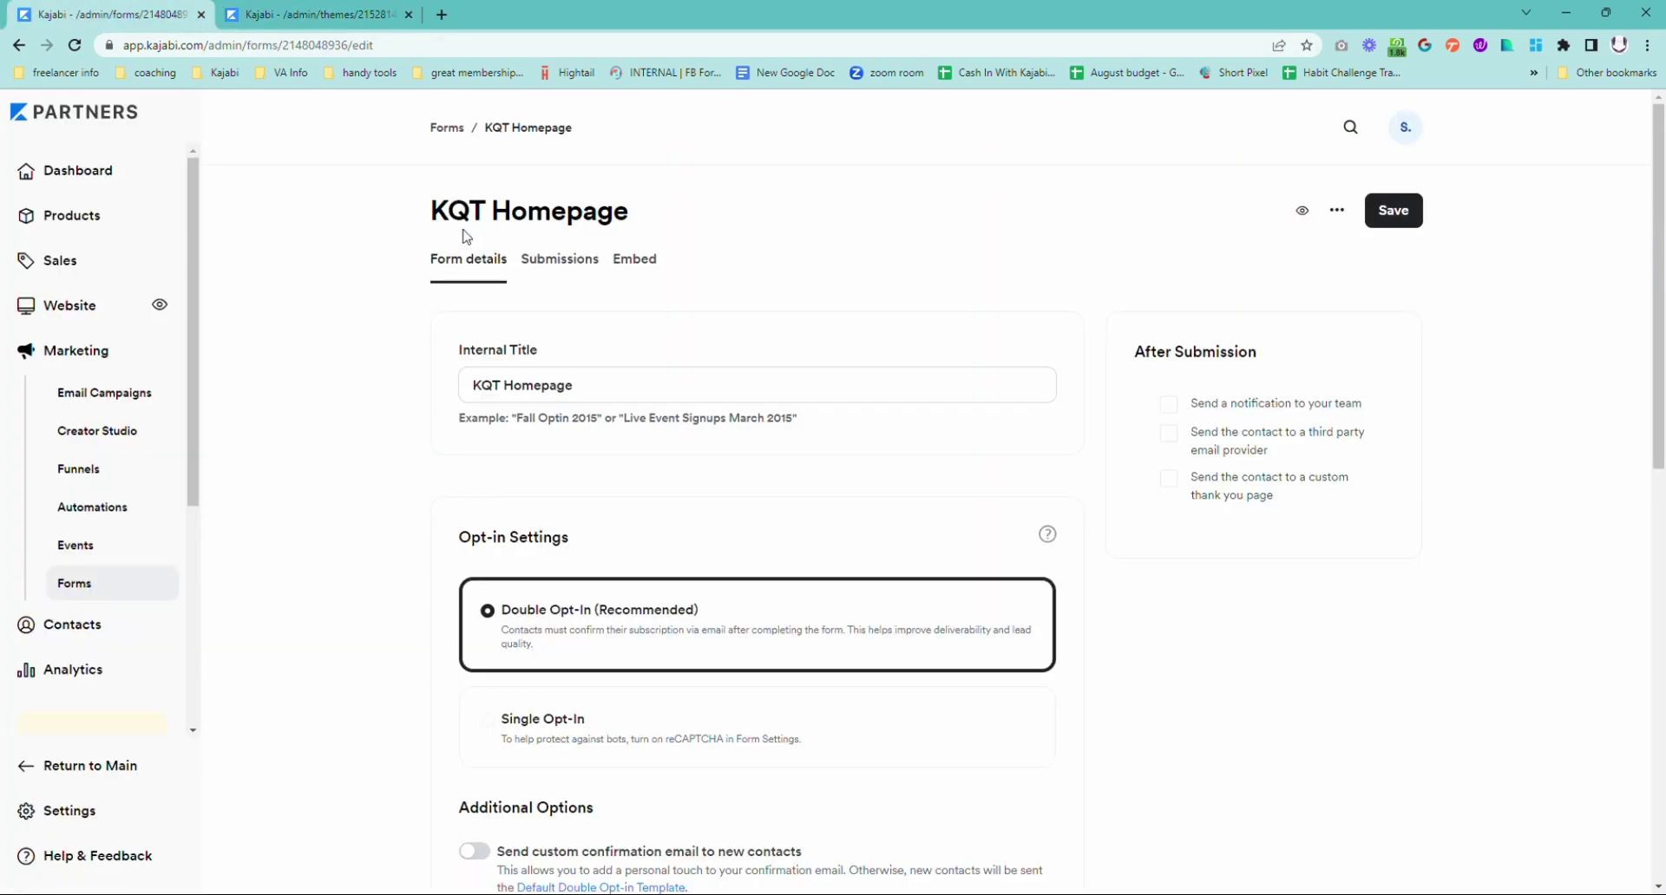
Scroll through the All forms list, with KQT Homepage at the top and KQT Homepage Banner included
left_click(101, 589)
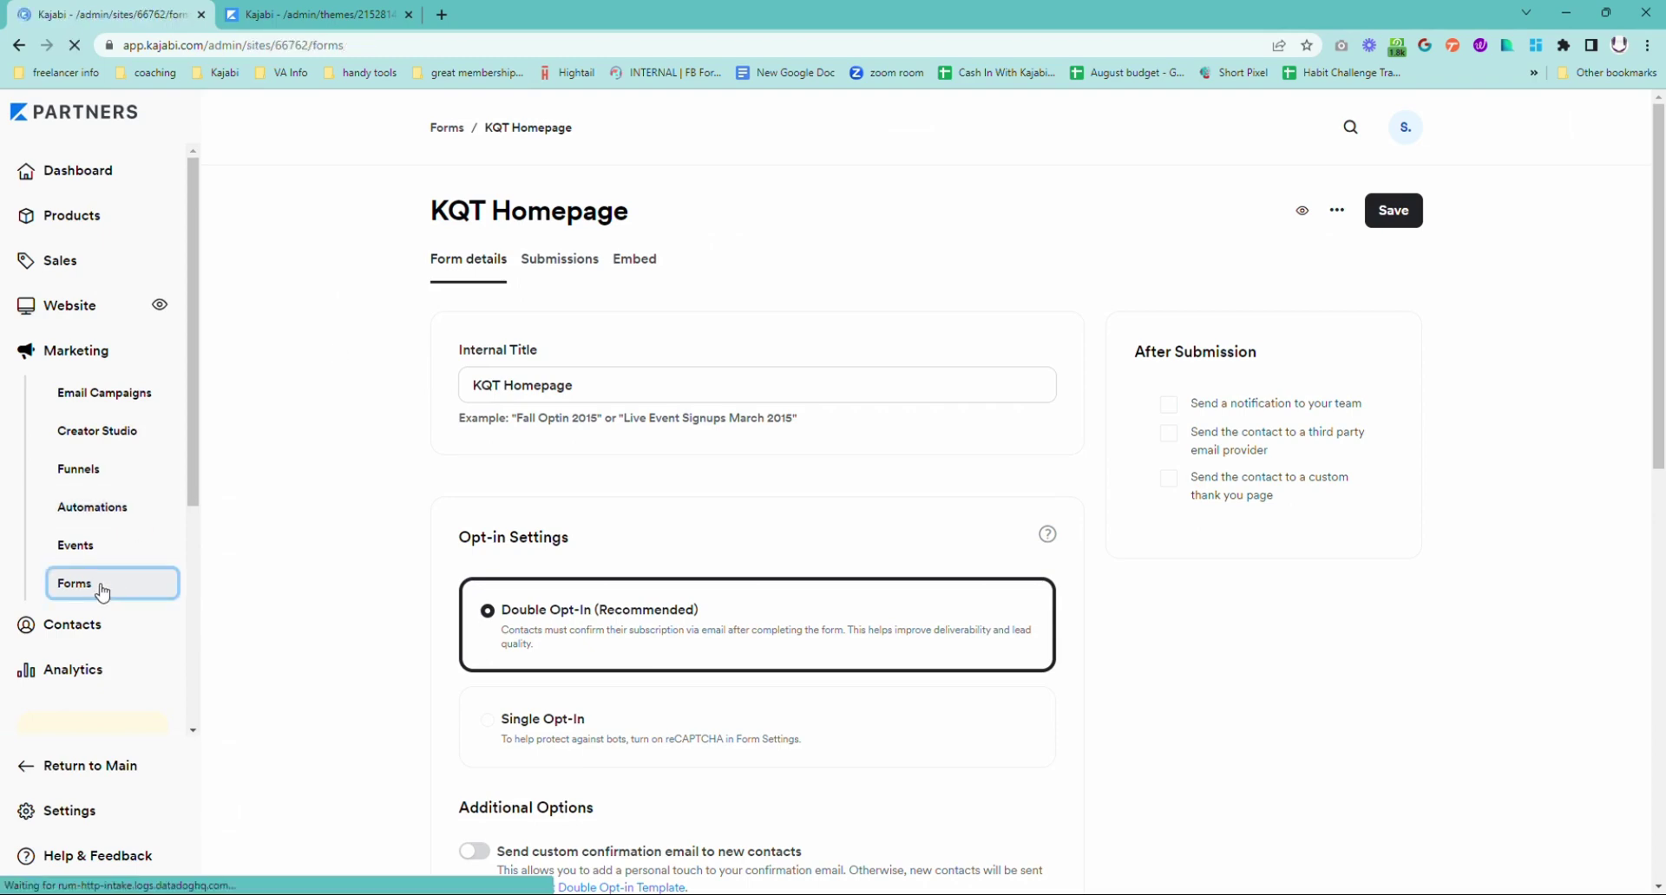
scroll(760, 404, "down", 2)
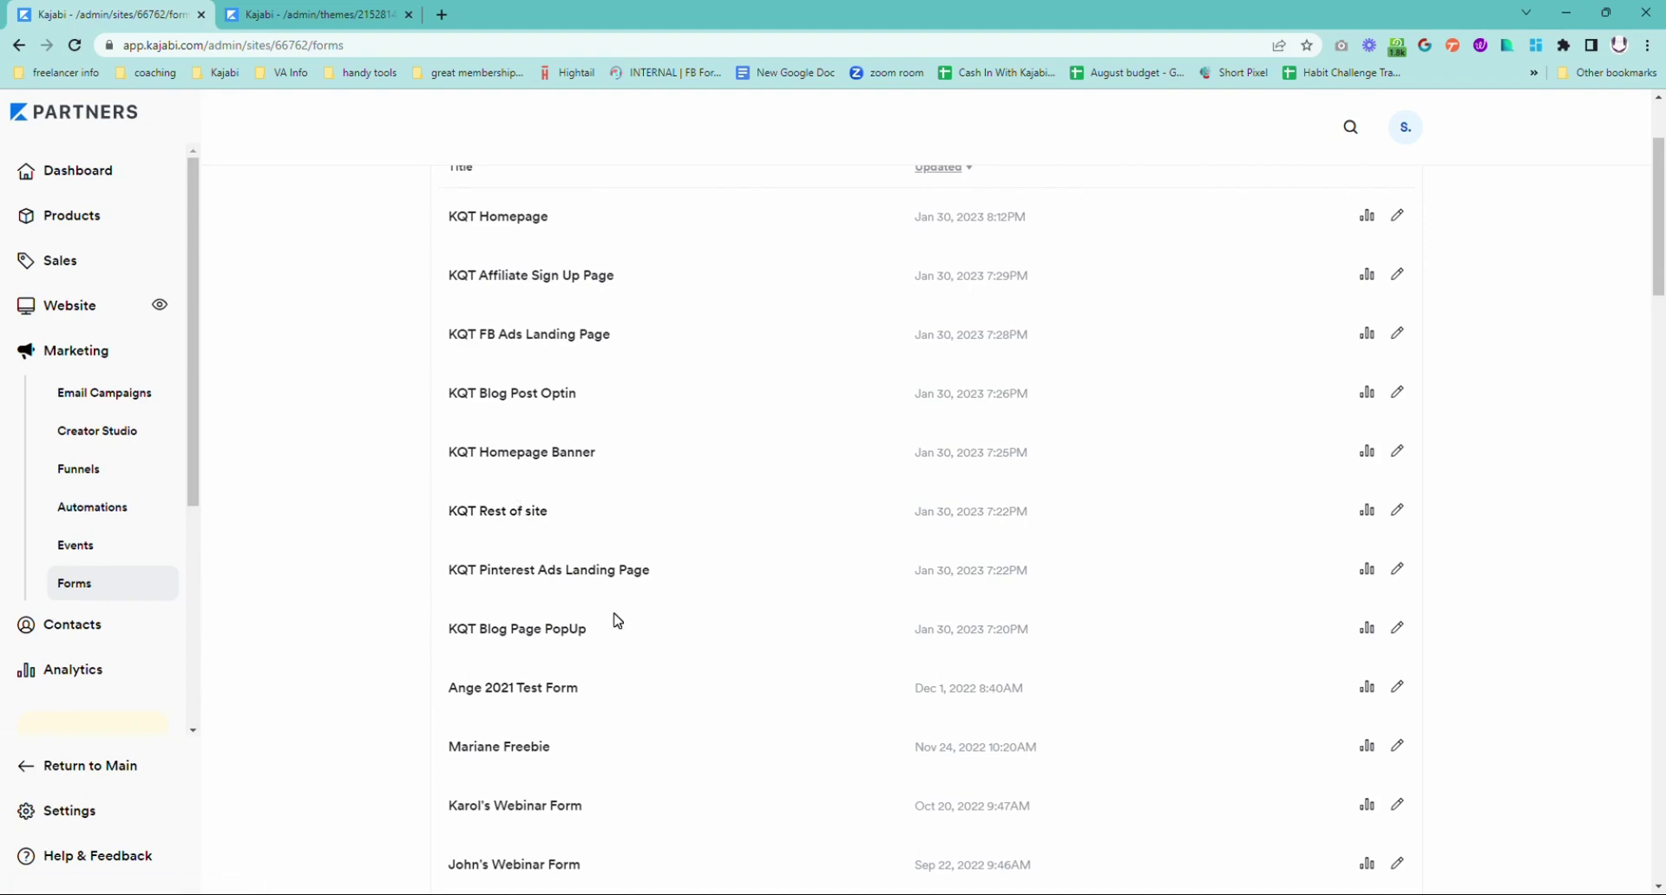
scroll(618, 620, "up", 2)
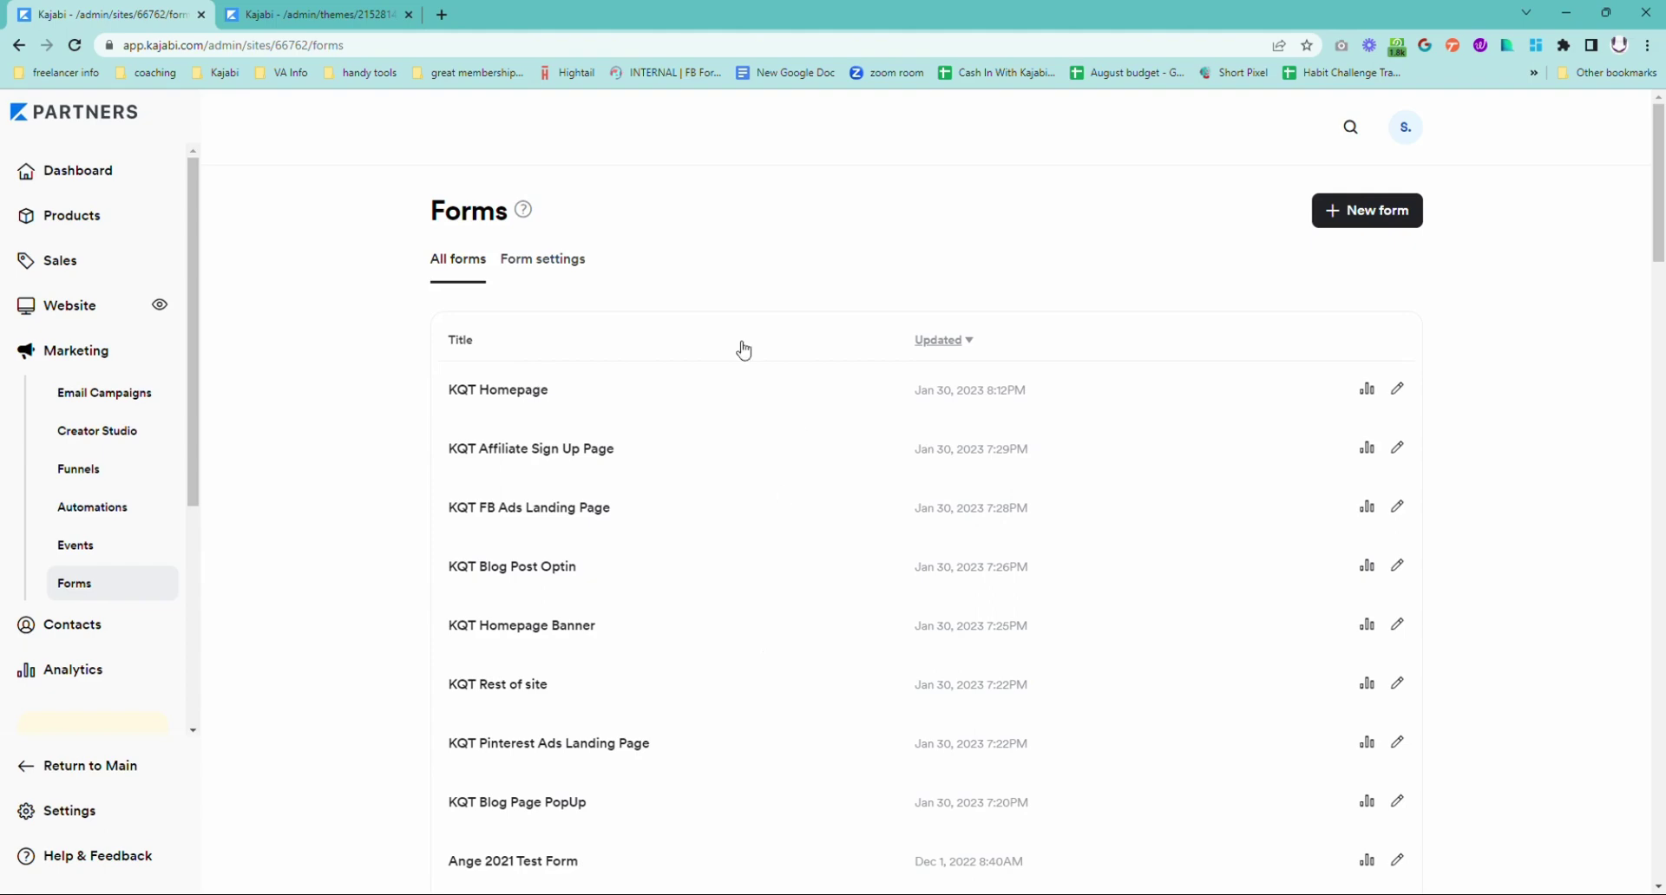
In the Multiple Optins page editor, leave the text section settings for the full sections list
left_click(365, 14)
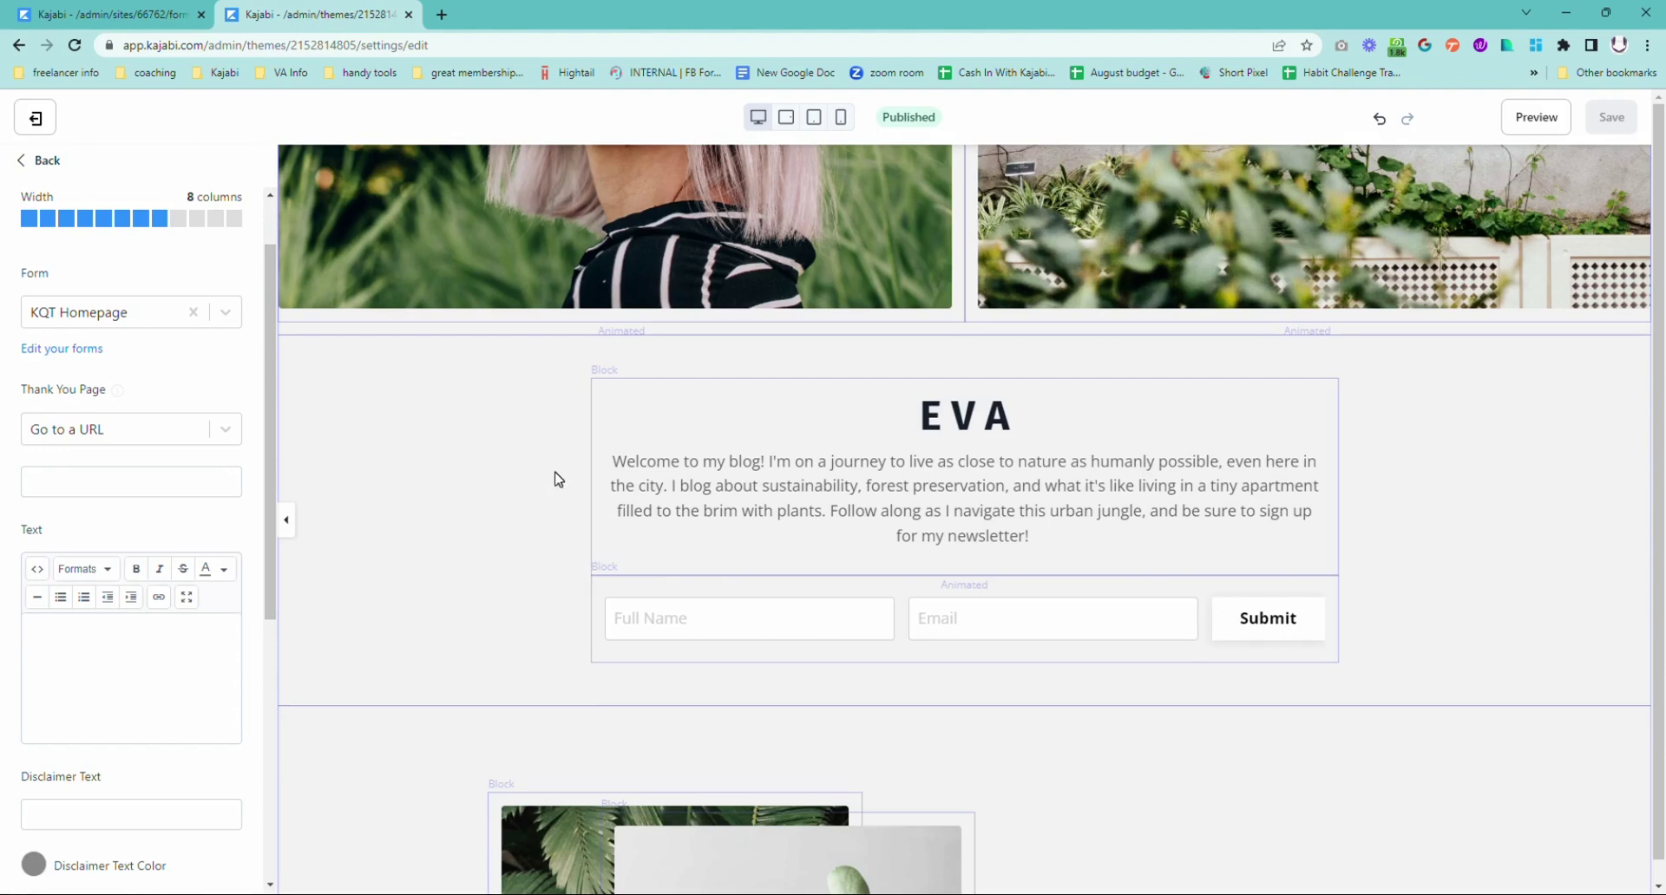
left_click(468, 473)
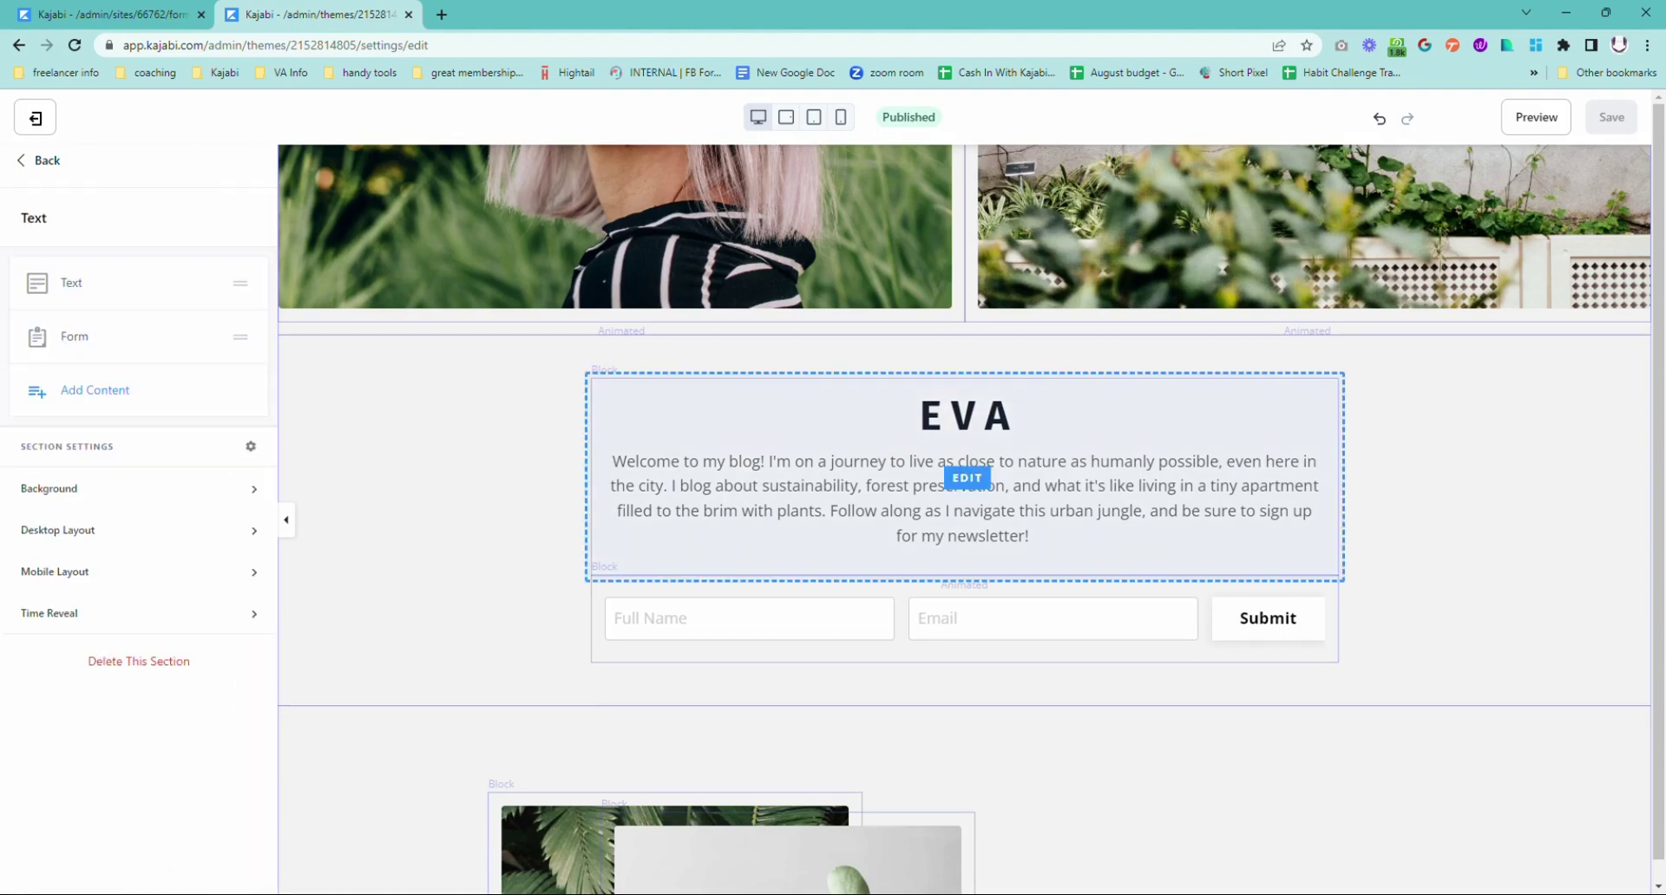
left_click(43, 163)
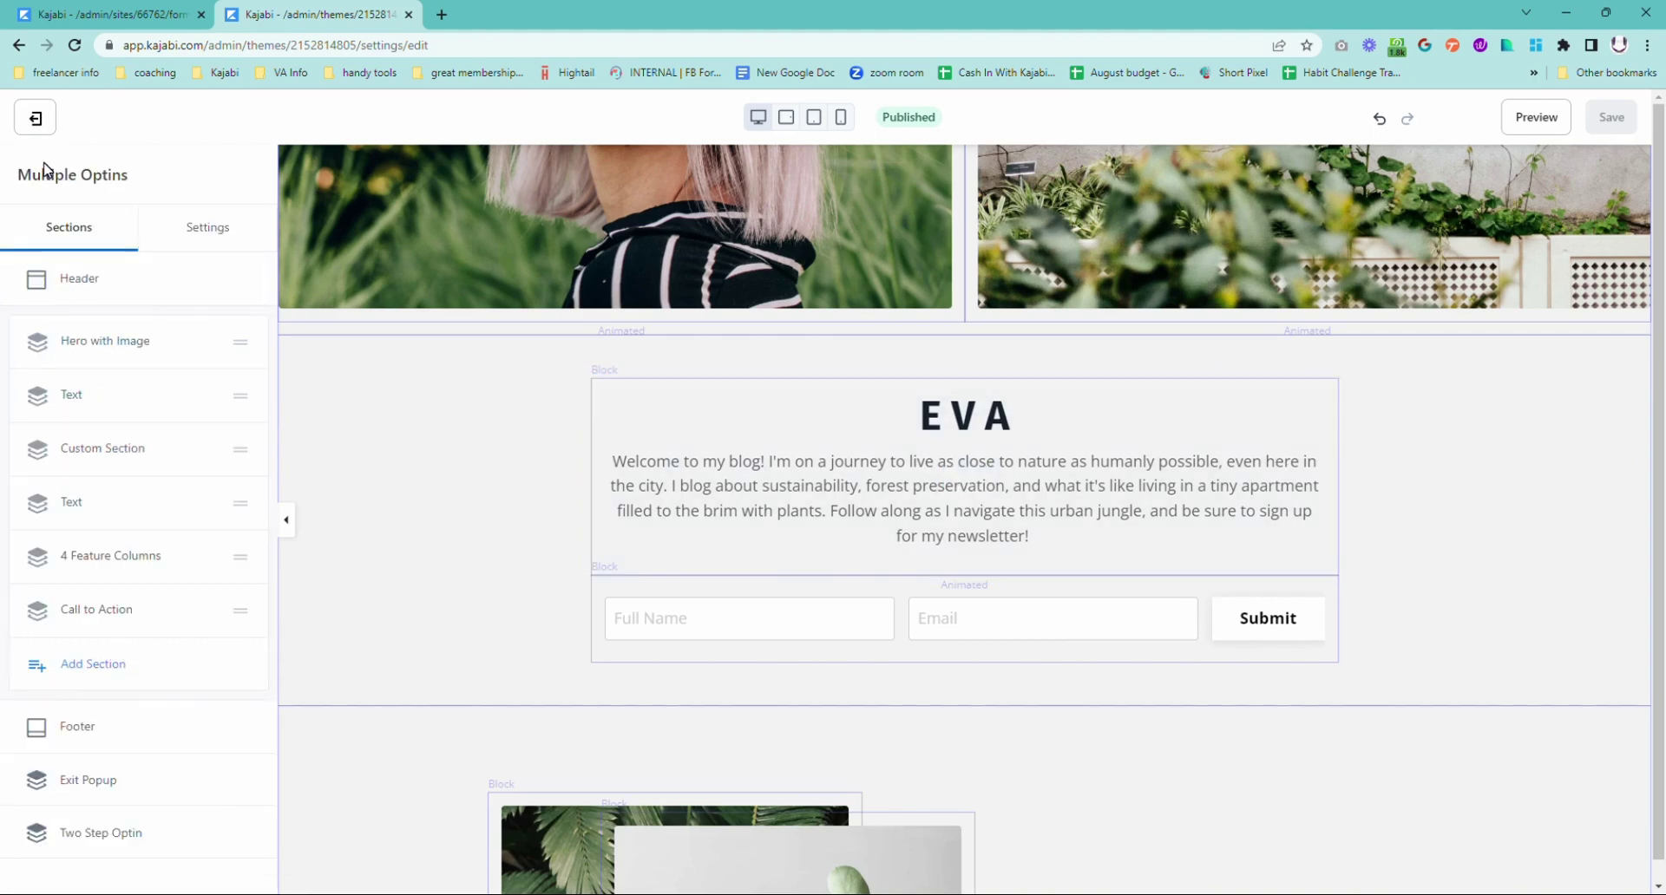